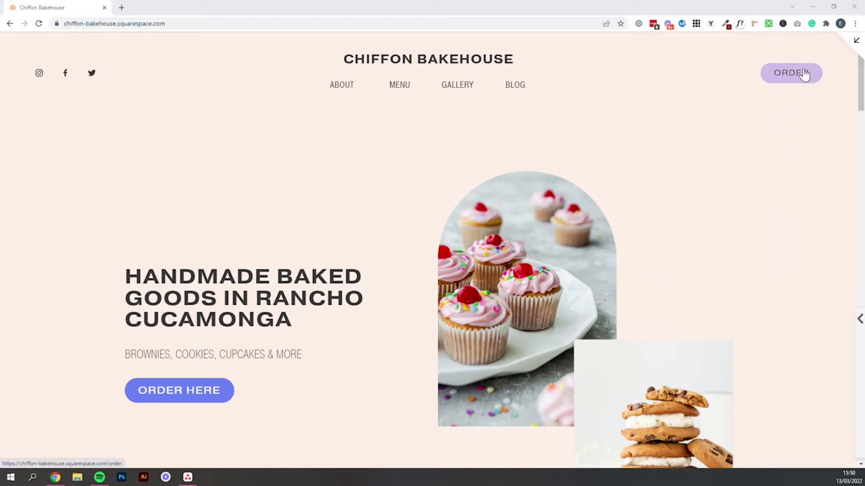
Open the Order page and scroll through its 'Make Your Order Enquiry' form.
click(186, 391)
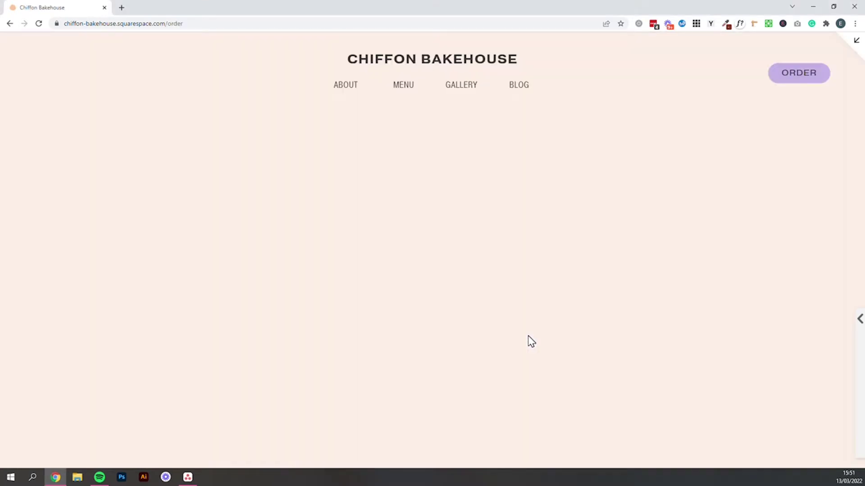
scroll(581, 338, down, 3)
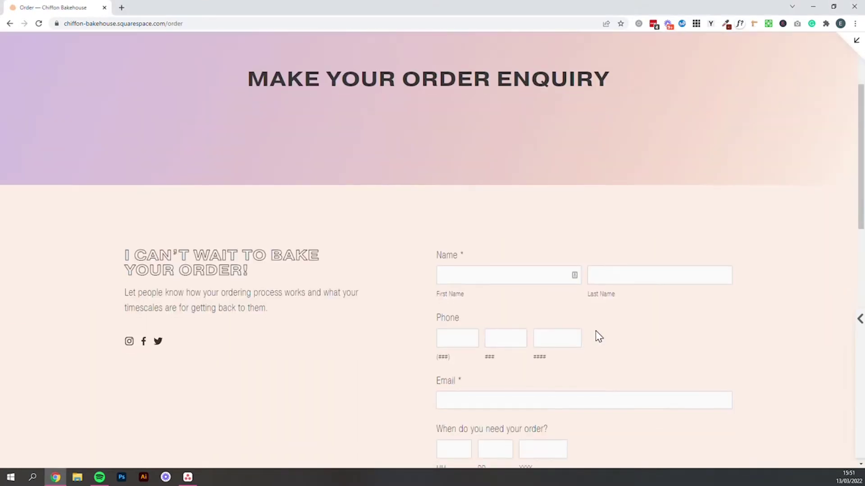
scroll(621, 348, down, 2)
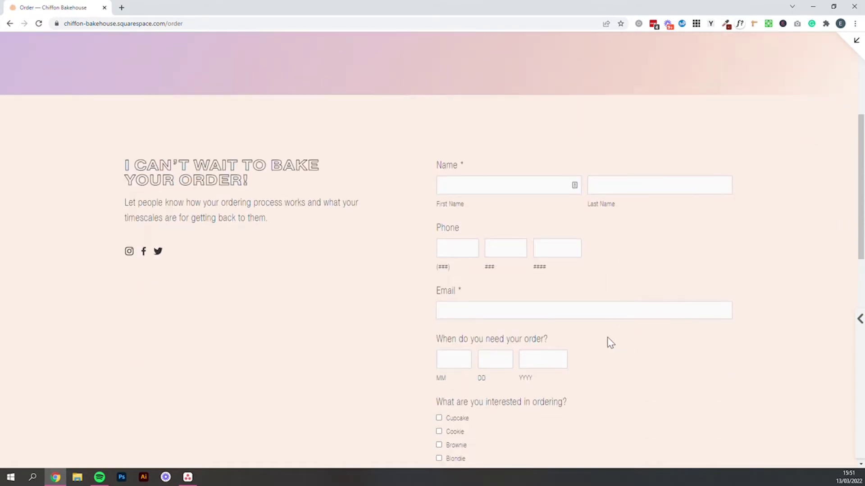
scroll(447, 309, up, 4)
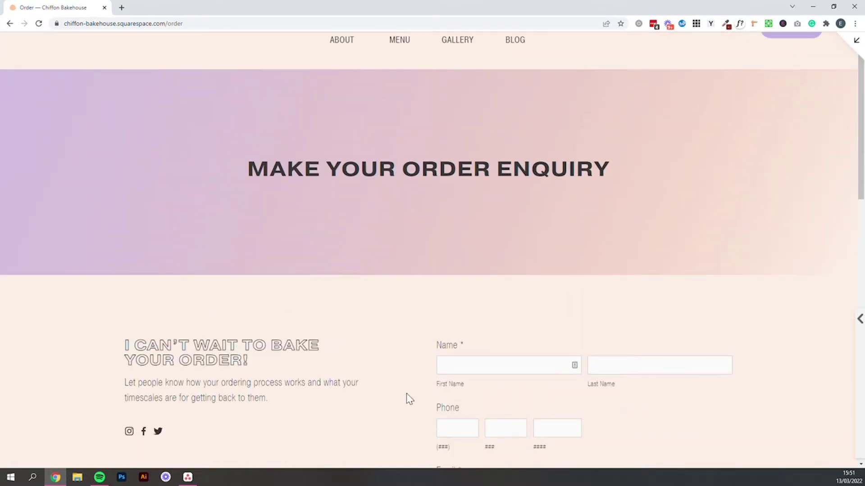
scroll(433, 252, down, 3)
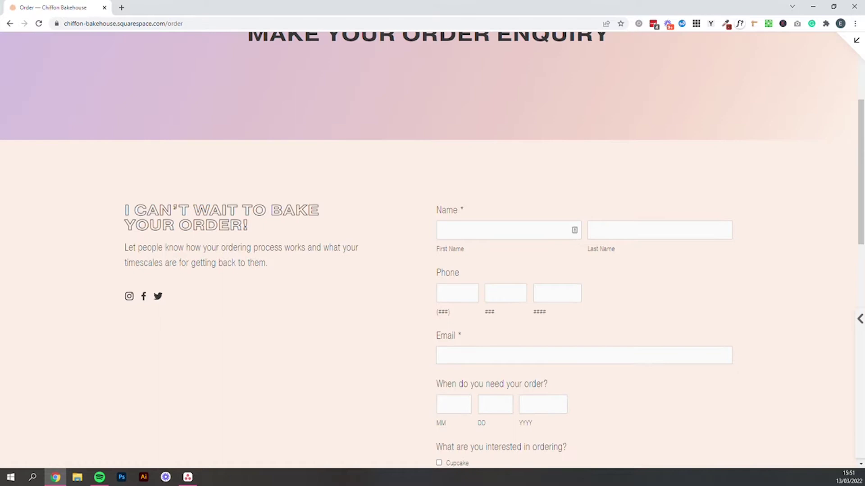
scroll(649, 353, down, 3)
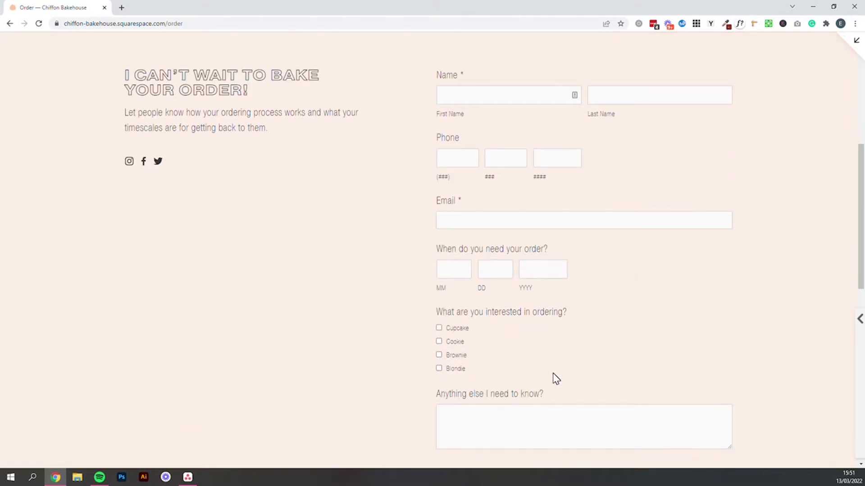
scroll(552, 374, down, 2)
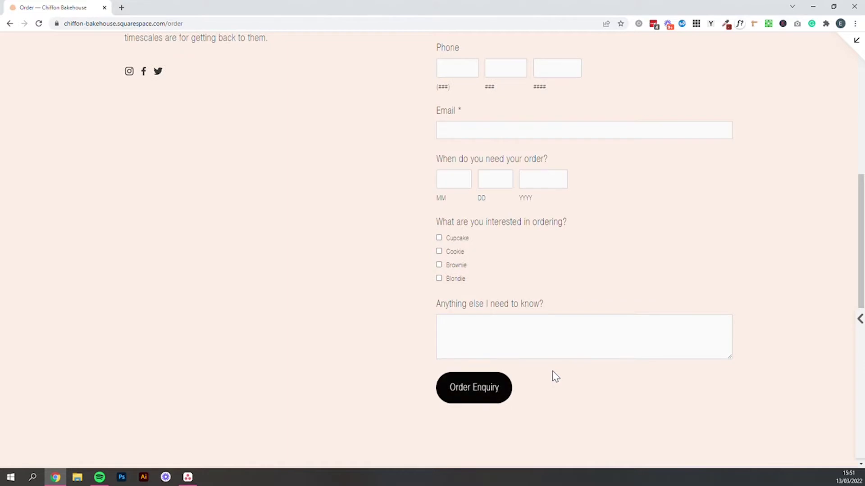
scroll(553, 372, up, 2)
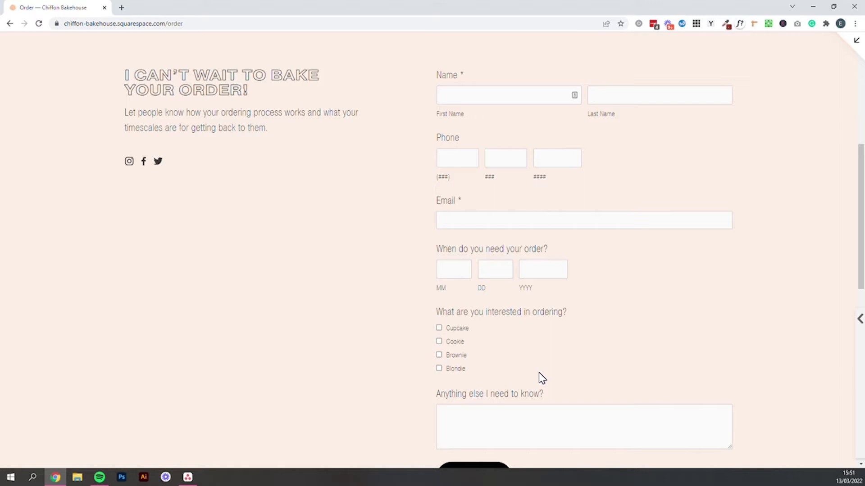
scroll(540, 374, up, 7)
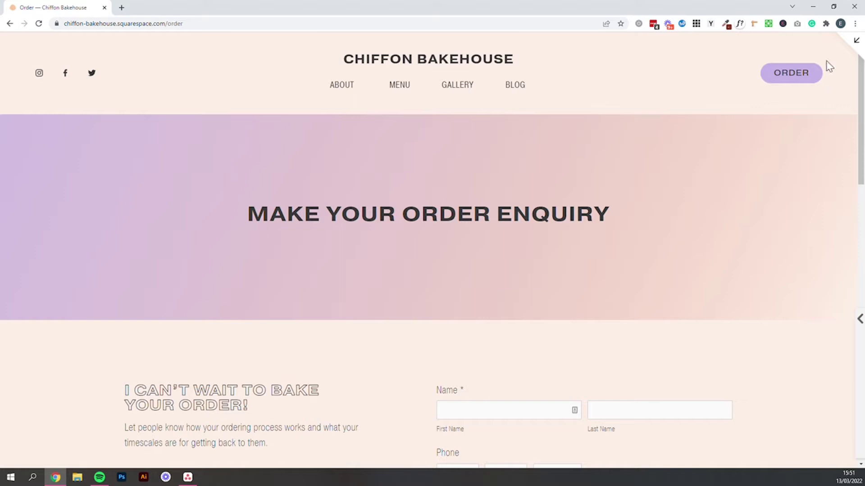
Create a blank page named Contact under Not Linked.
click(854, 41)
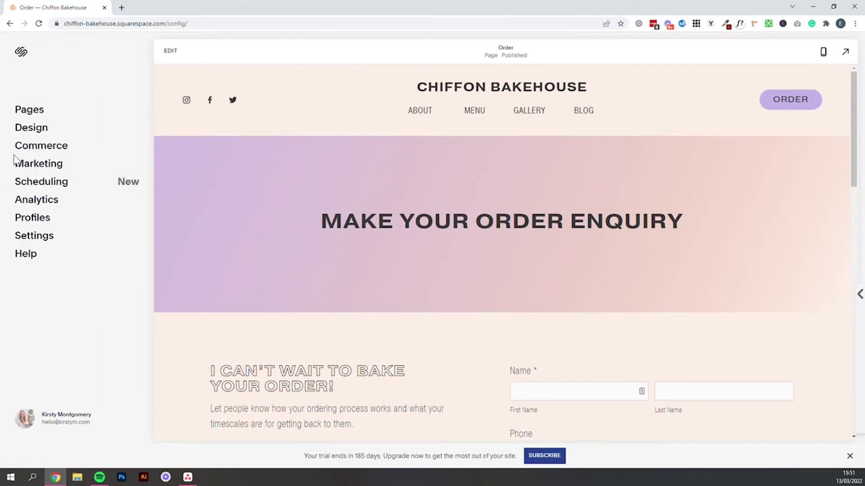
click(29, 116)
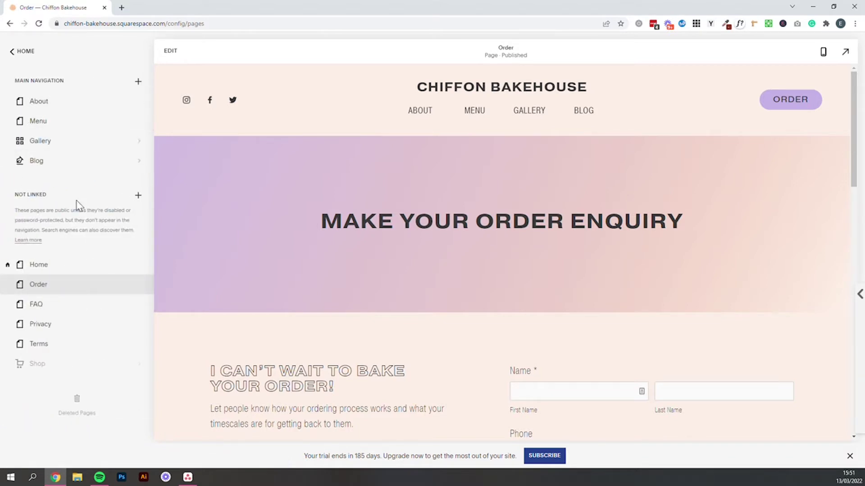
click(138, 197)
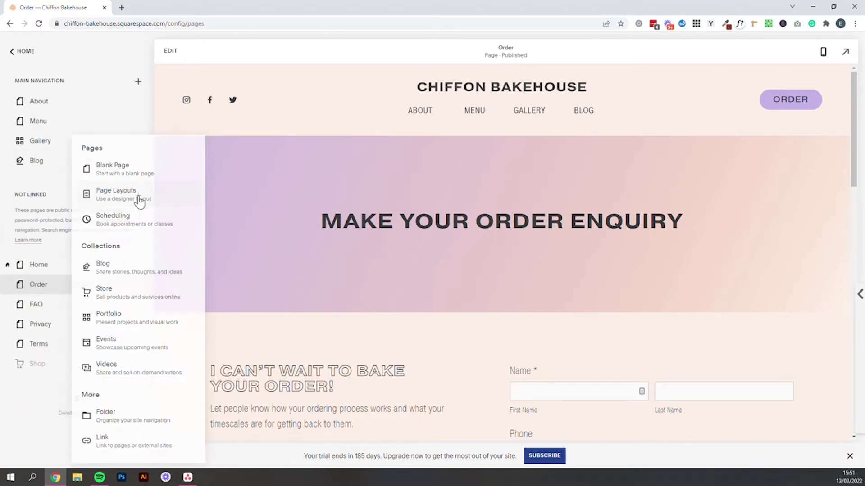
click(148, 173)
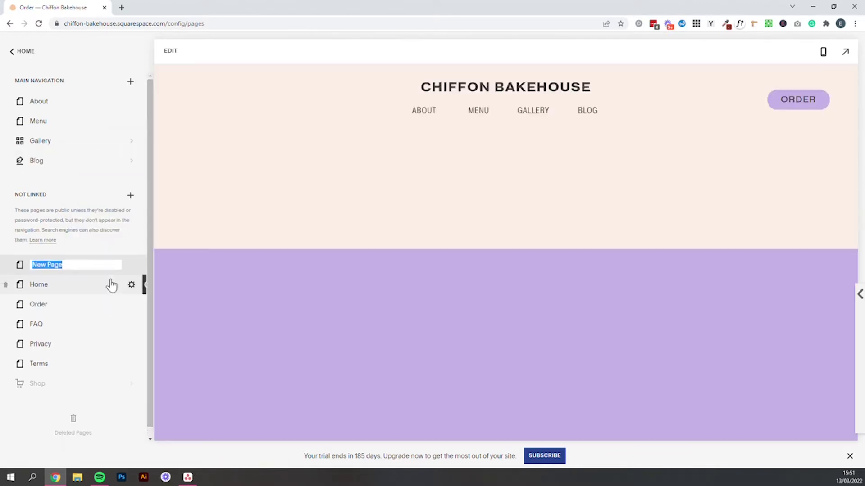
text(Contact)
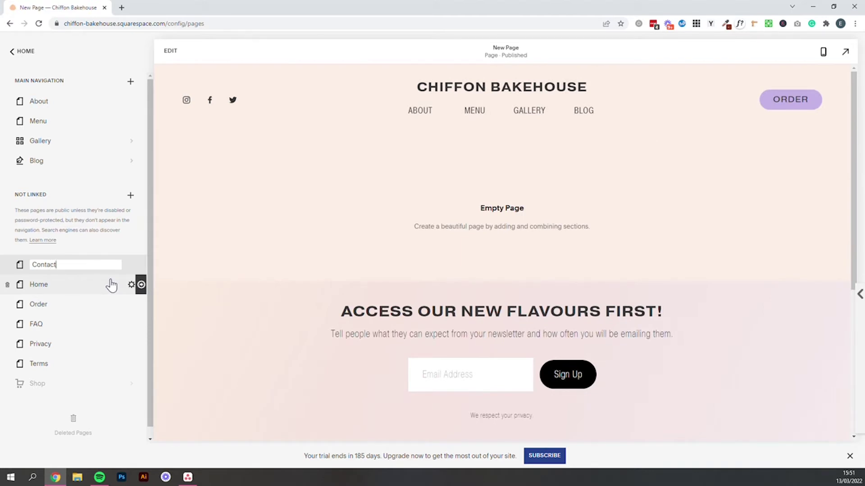
key(Return)
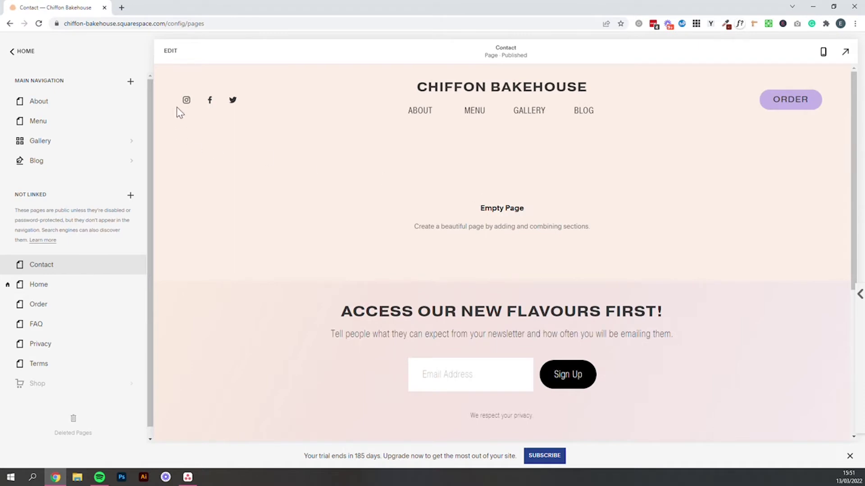
Add a blank section with a centred Heading 1 reading 'Place your order here'.
click(171, 53)
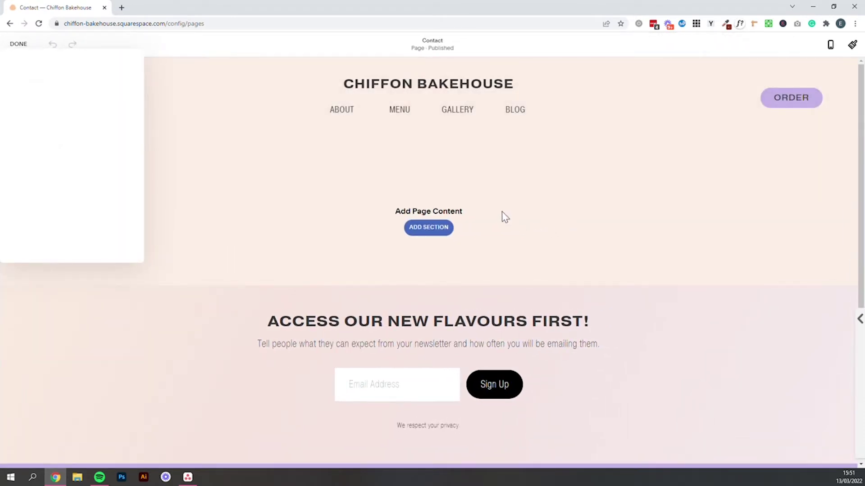
click(428, 228)
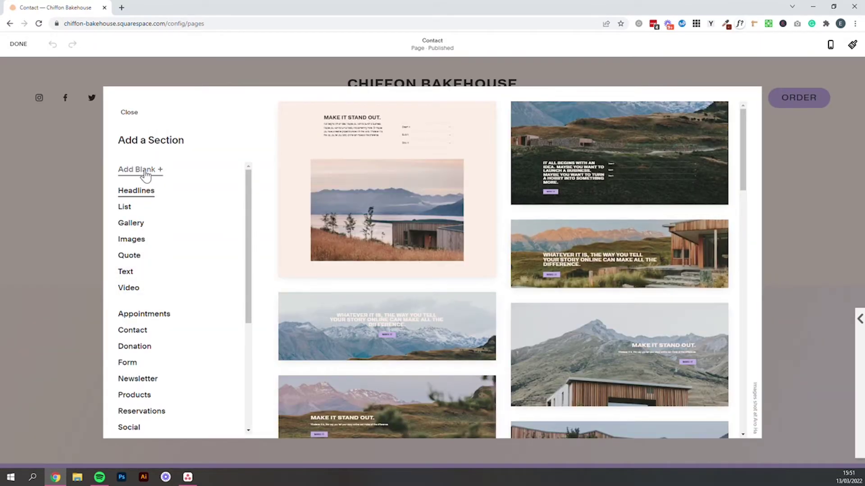
click(144, 170)
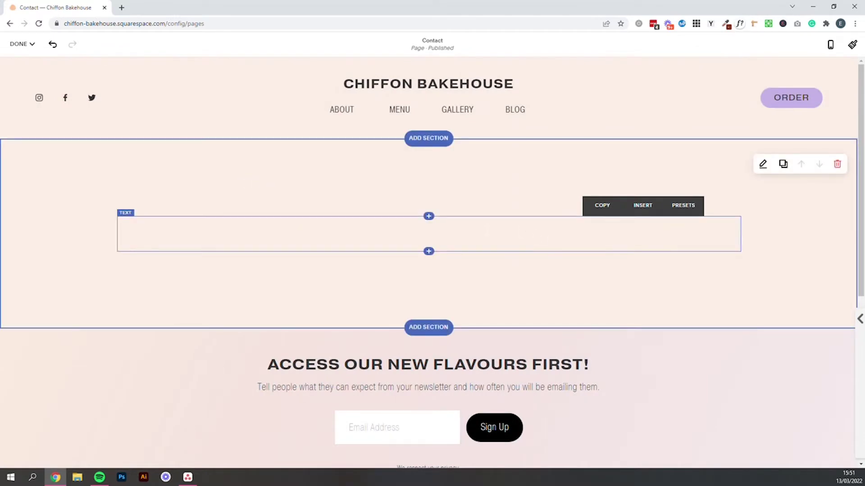
click(482, 233)
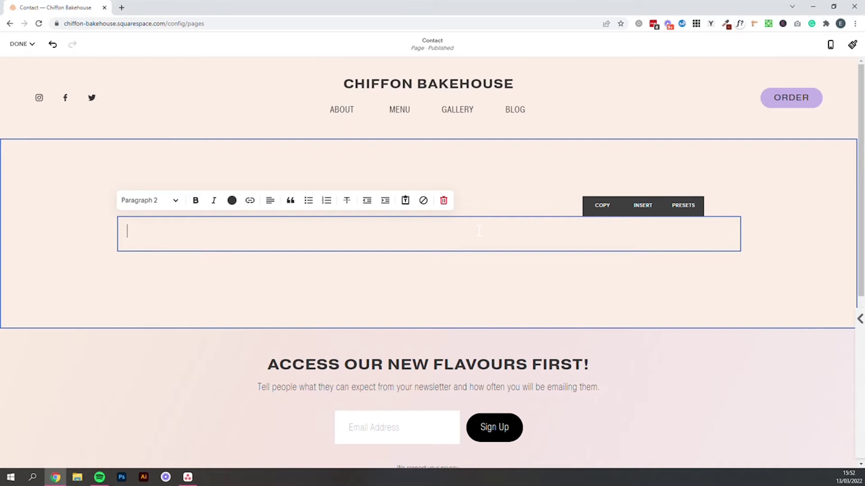
text(Place your order here)
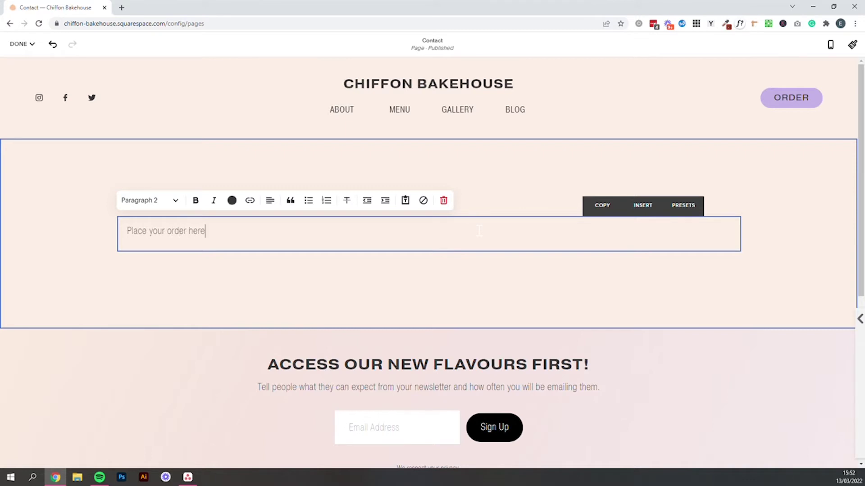
click(159, 200)
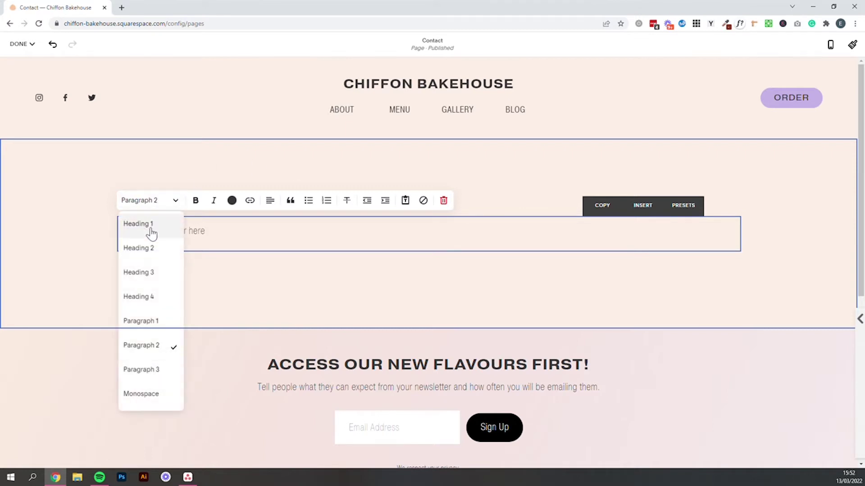
click(152, 232)
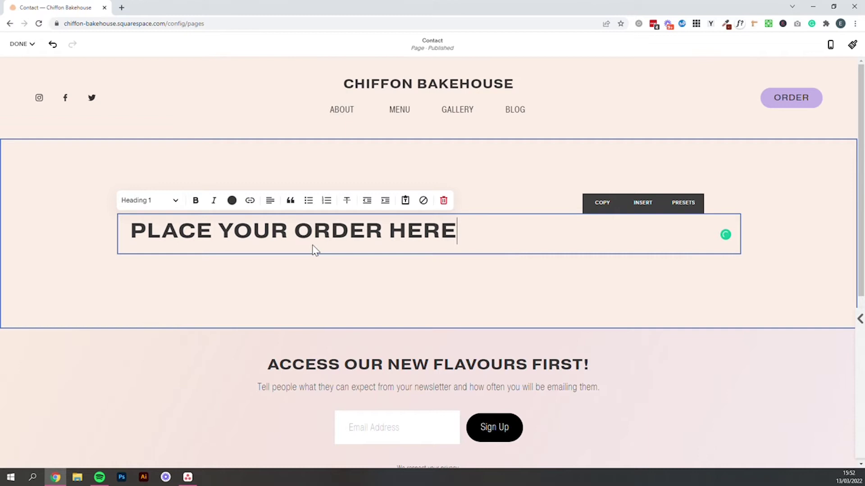
click(270, 201)
click(270, 223)
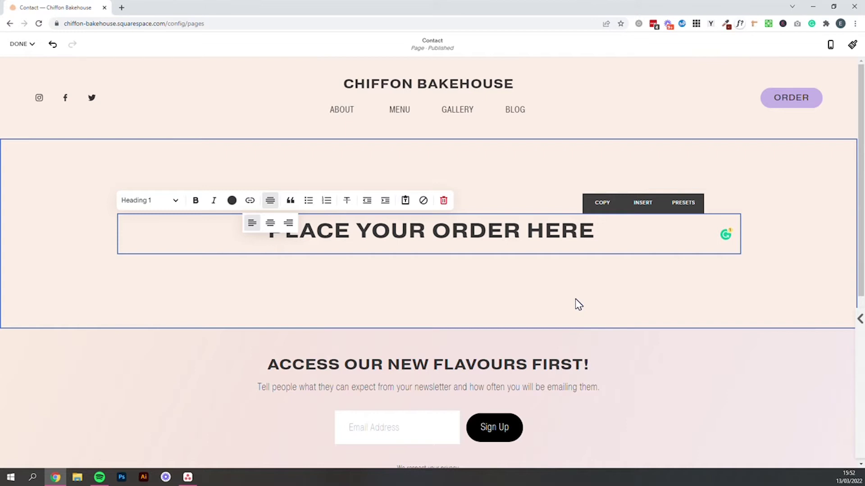
Apply the Light 1 colour theme to the heading section.
click(541, 174)
click(763, 167)
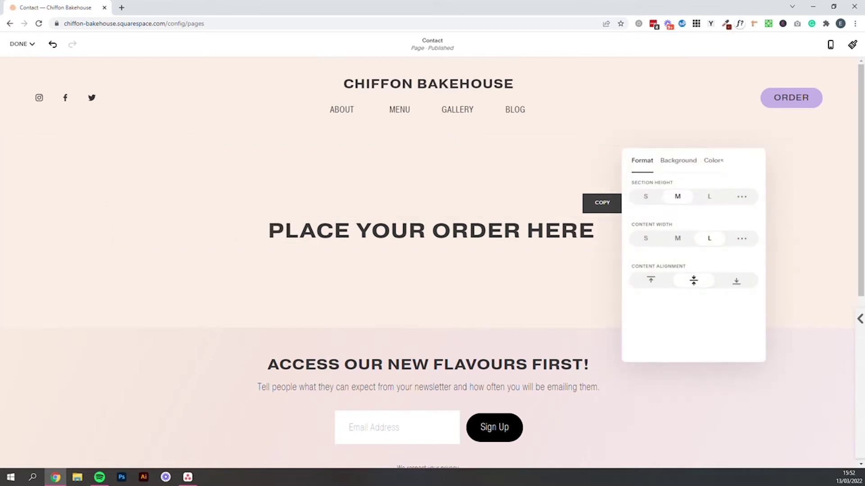
click(812, 201)
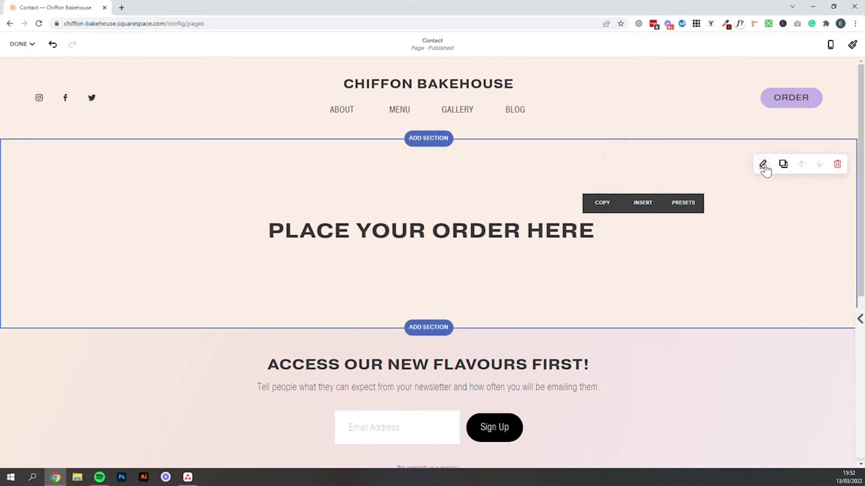
click(762, 165)
click(711, 161)
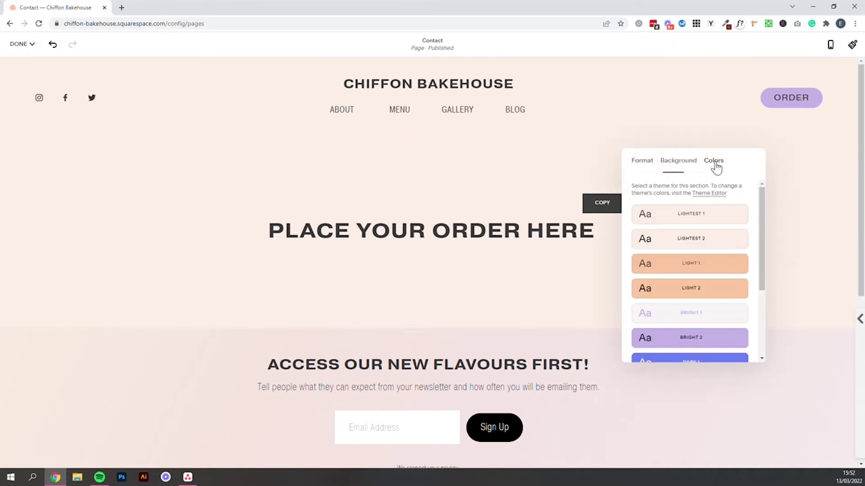
click(717, 265)
scroll(730, 284, down, 3)
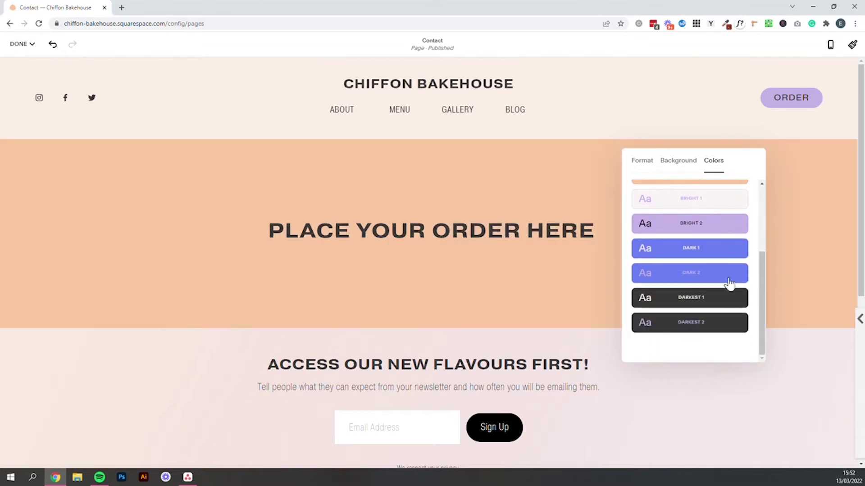
scroll(730, 284, up, 1)
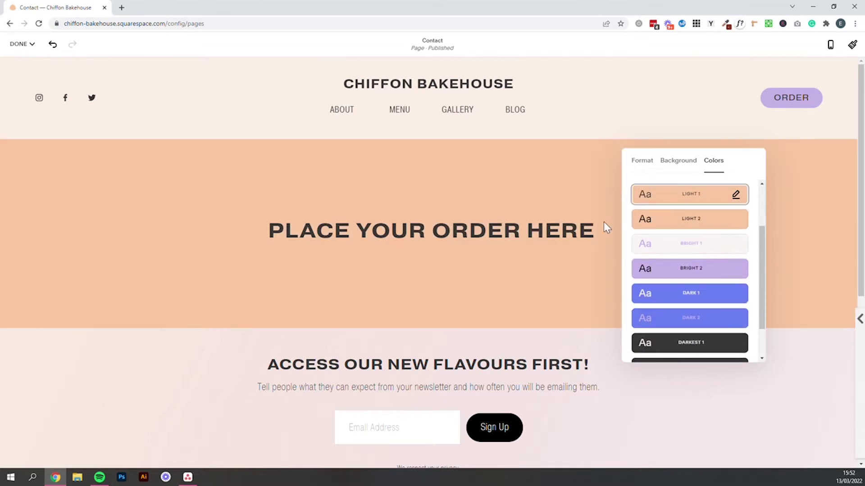
click(556, 172)
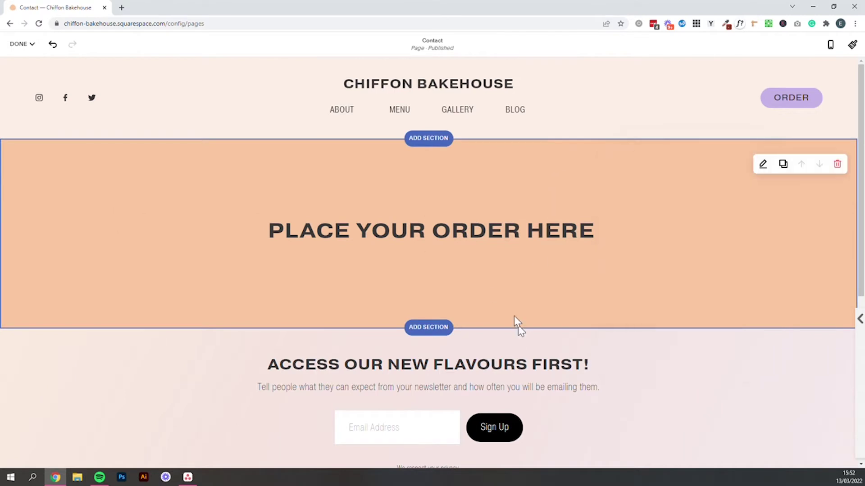
Add a blank section with the enquiry note promising a quote and deposit invoice within 48 hours.
click(429, 328)
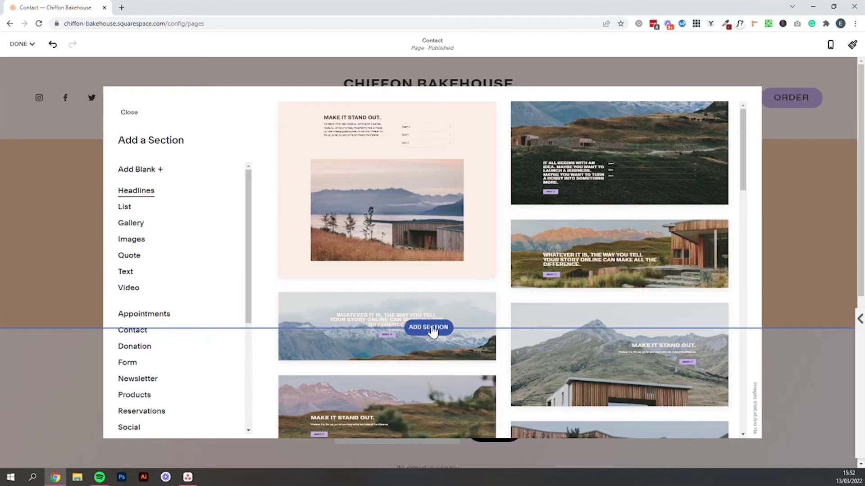
click(139, 170)
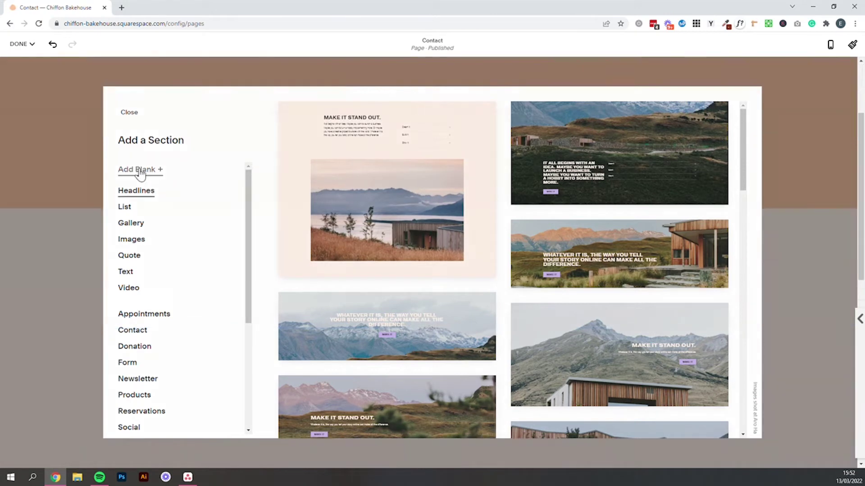
scroll(508, 185, up, 2)
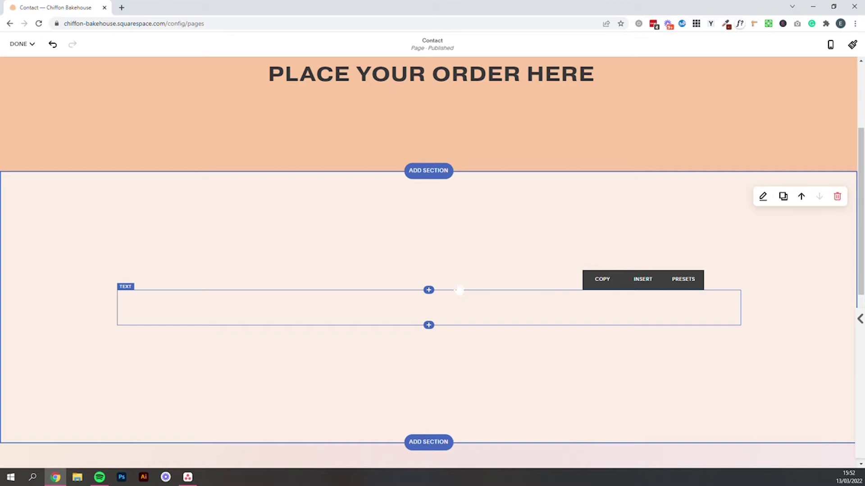
click(454, 304)
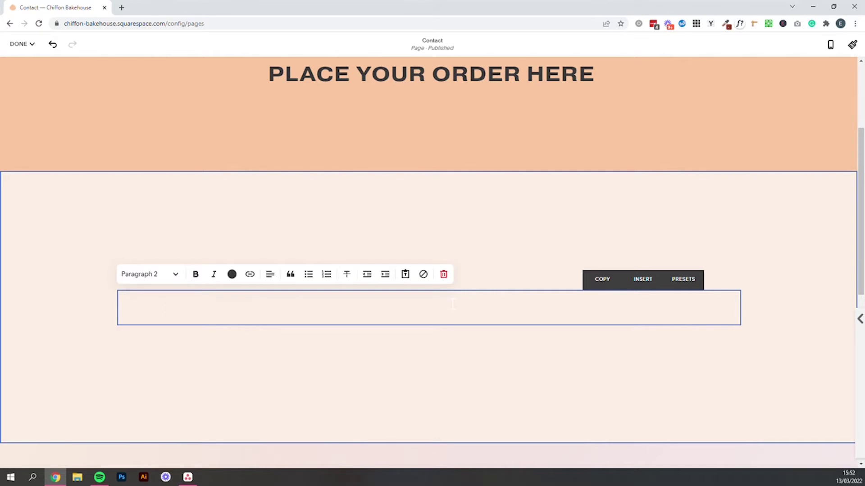
text(Please get in touch to place your or)
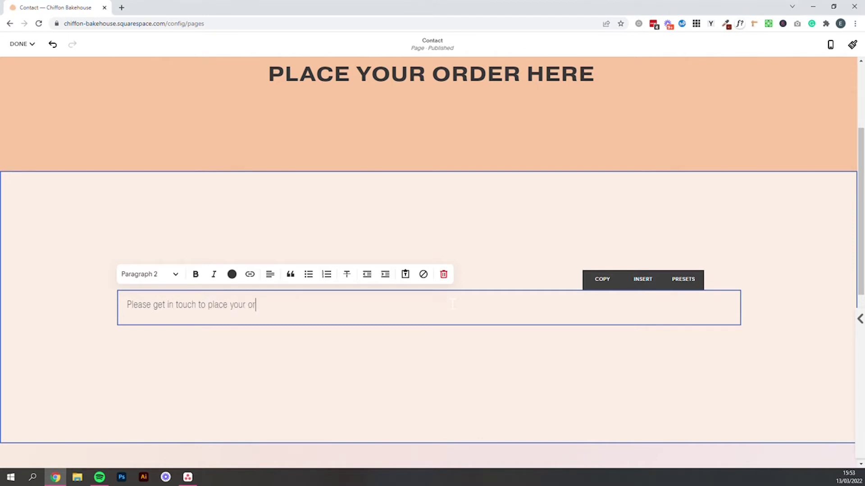
text(der enquiry. I will follow up within 48)
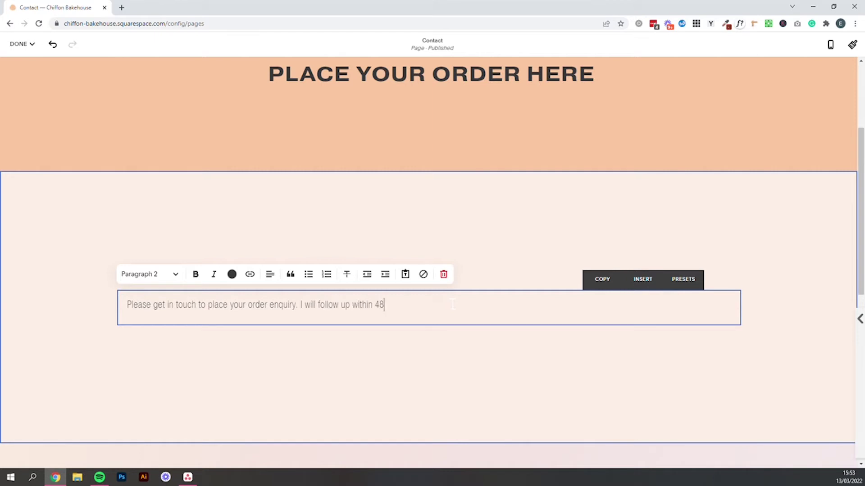
text(hours )
text(iwht )
text(th a quote and)
text( a deposit)
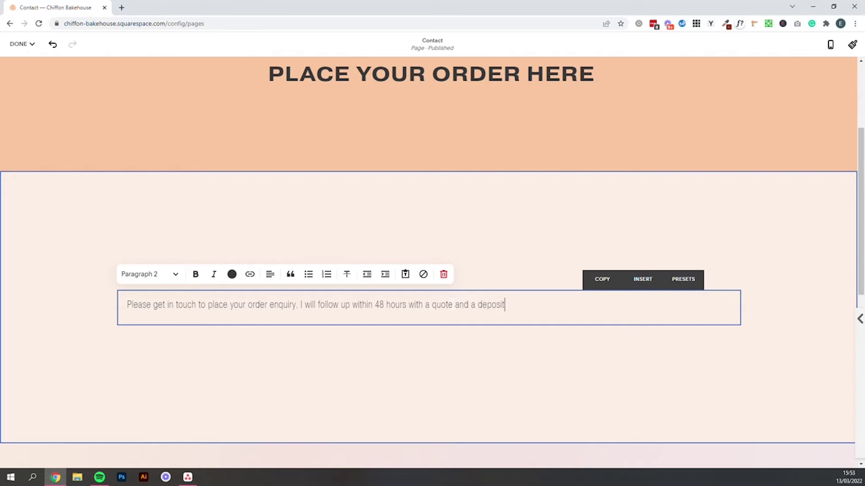
text( invoicce.)
click(450, 248)
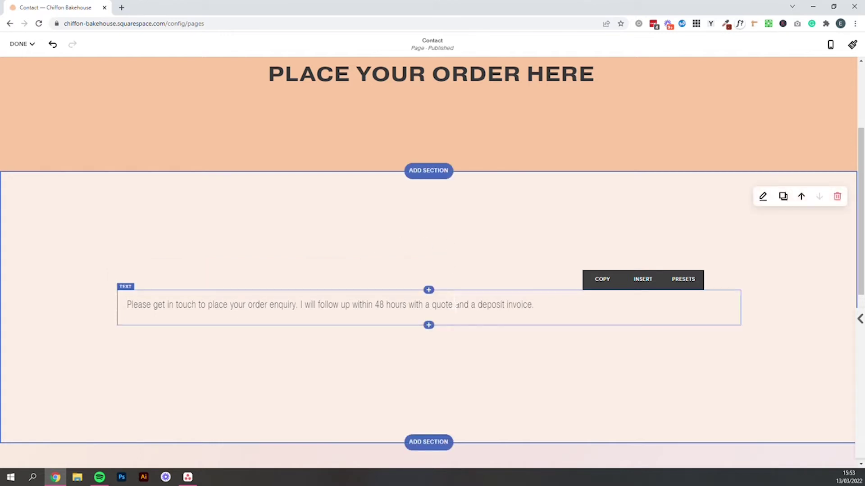
Insert a form block named Website Order Form with button text 'Place Enquiry'.
click(429, 326)
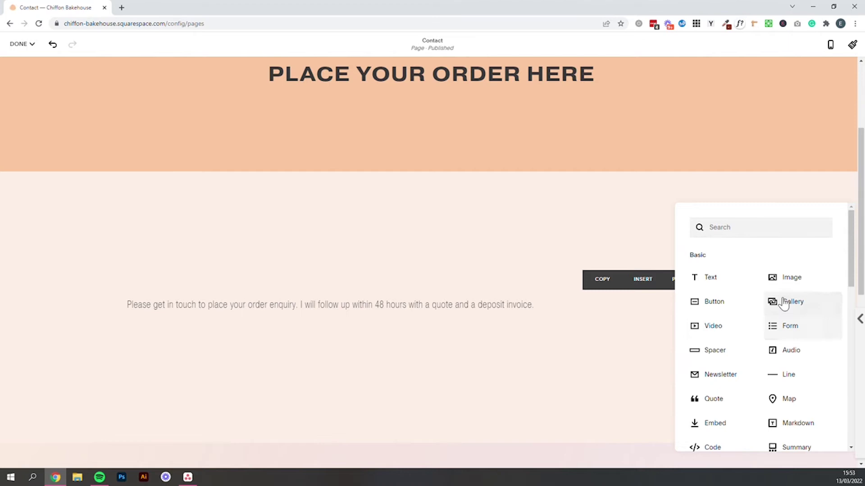
click(796, 334)
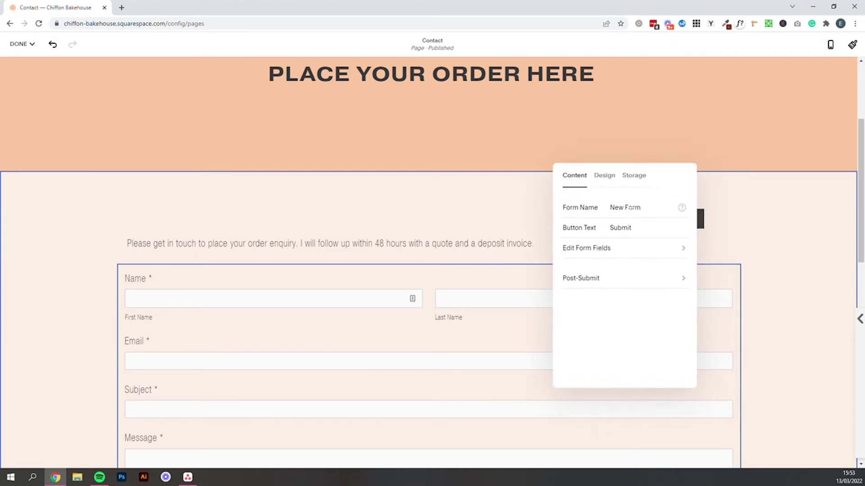
triple_click(625, 207)
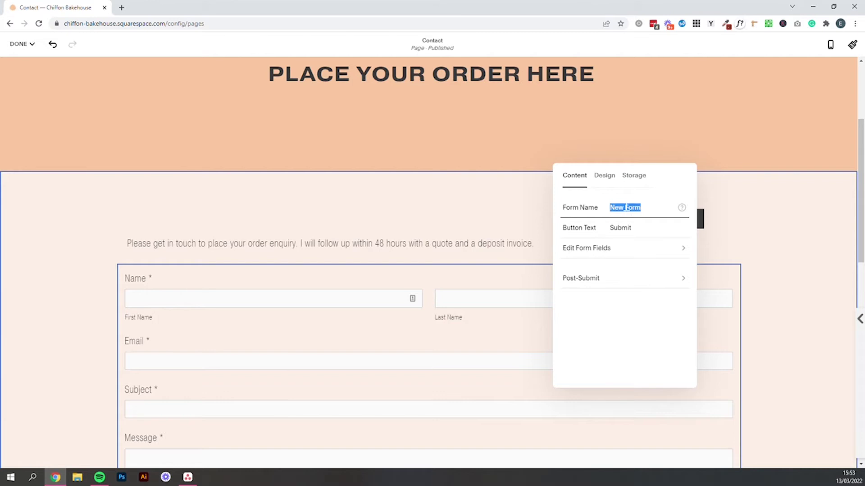
text(C)
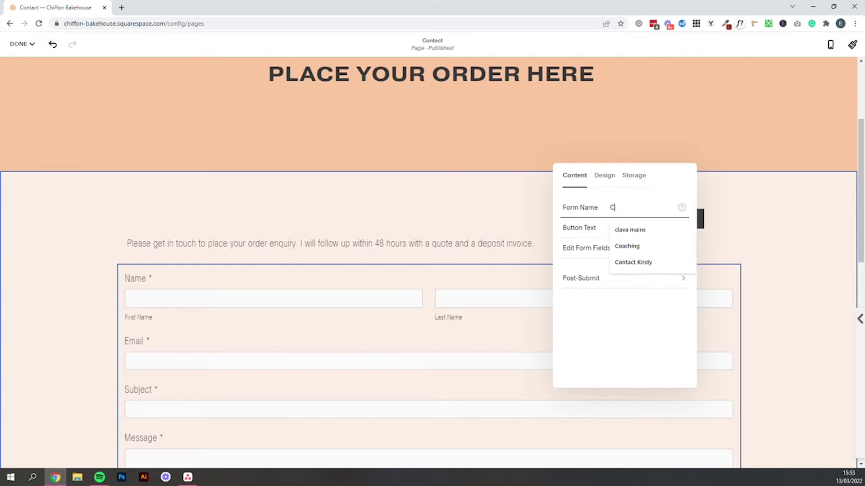
key(BackSpace)
text(Website)
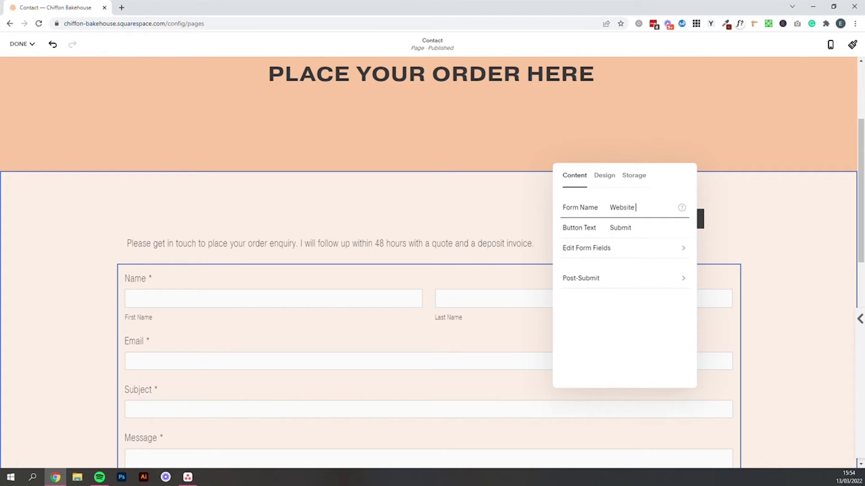
text( Order Form)
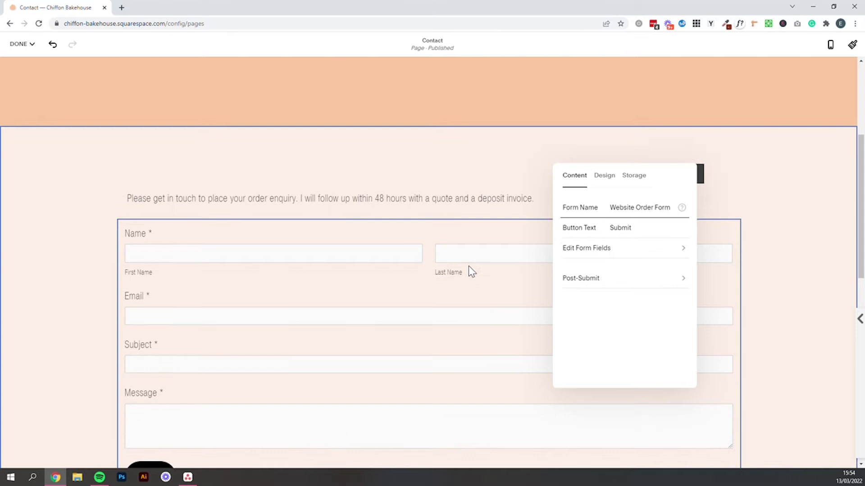
scroll(468, 271, down, 5)
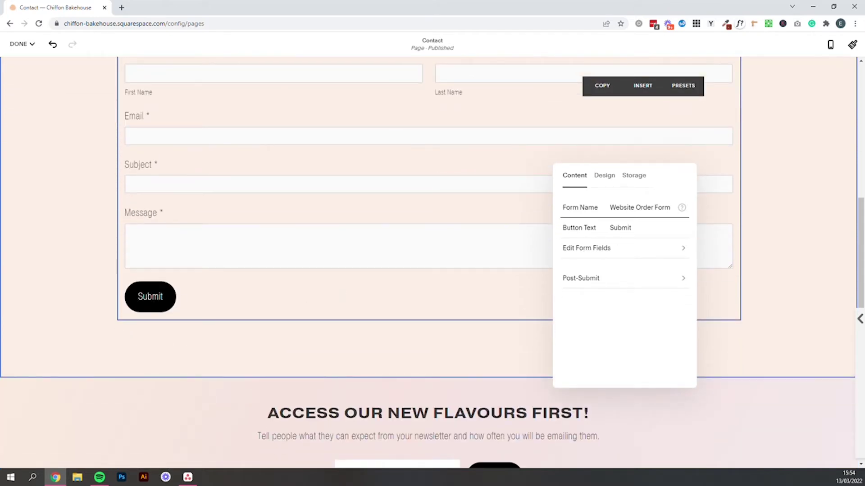
key(Tab)
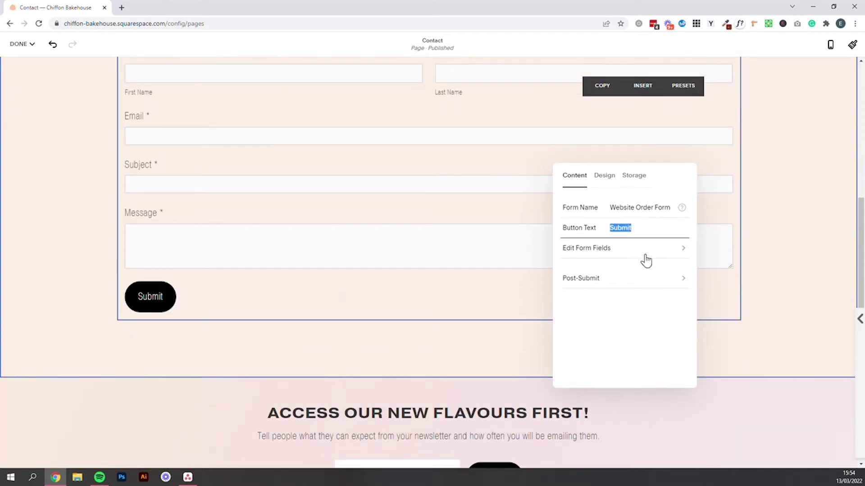
text(Place)
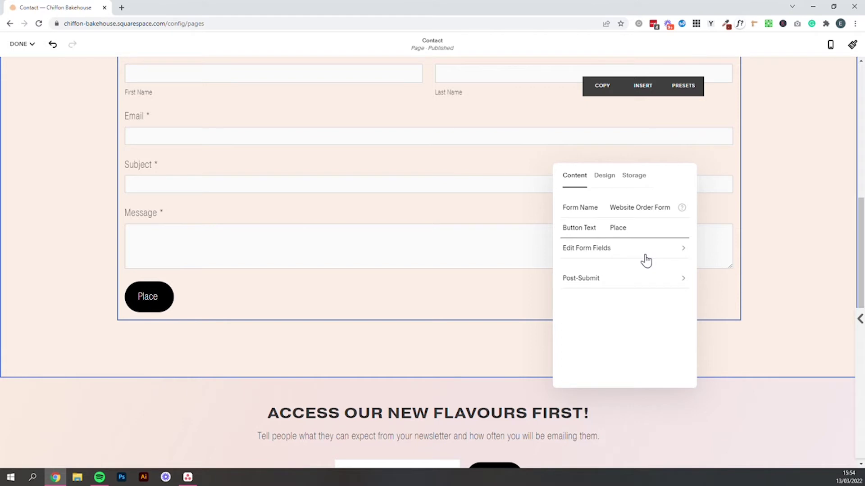
text( Enquiry)
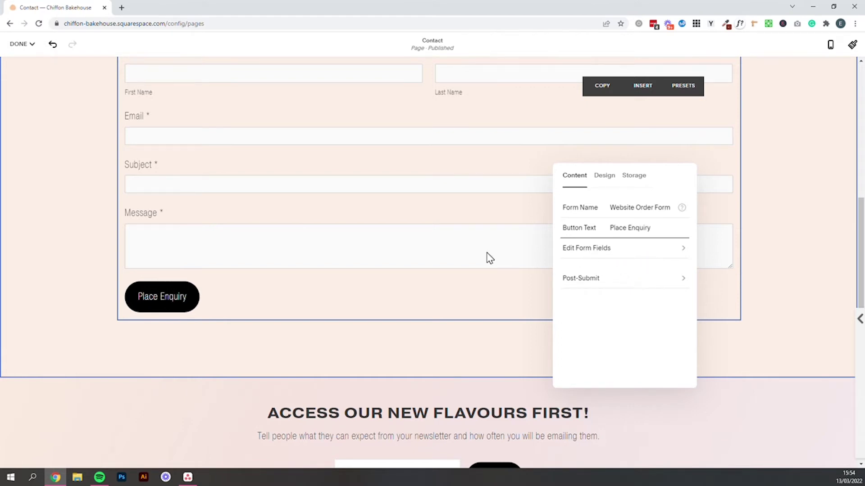
scroll(491, 262, up, 2)
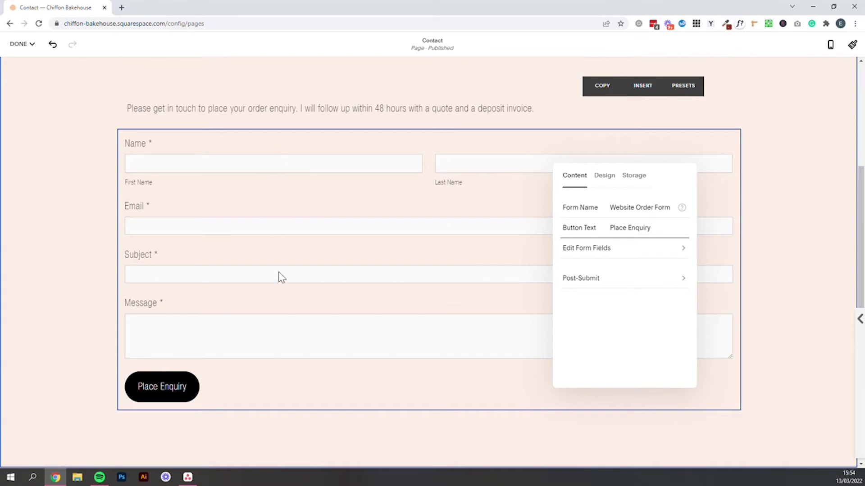
Remove the Subject and Message fields from the form and add a Phone field.
click(589, 248)
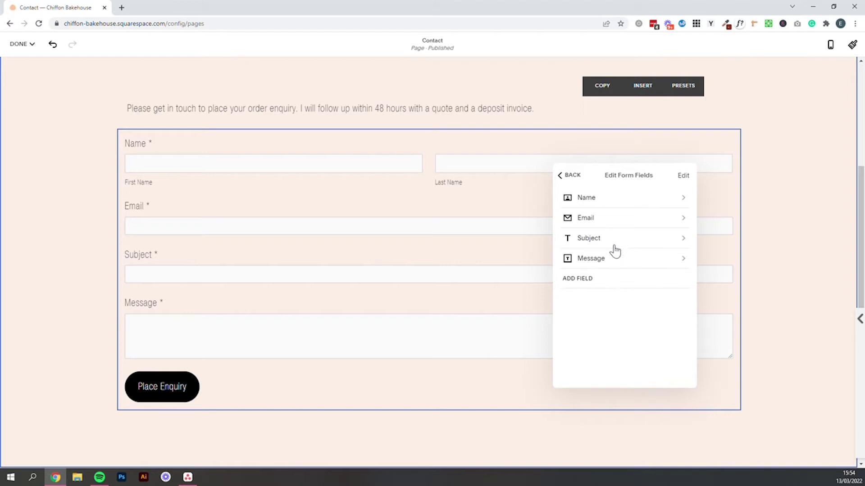
click(682, 178)
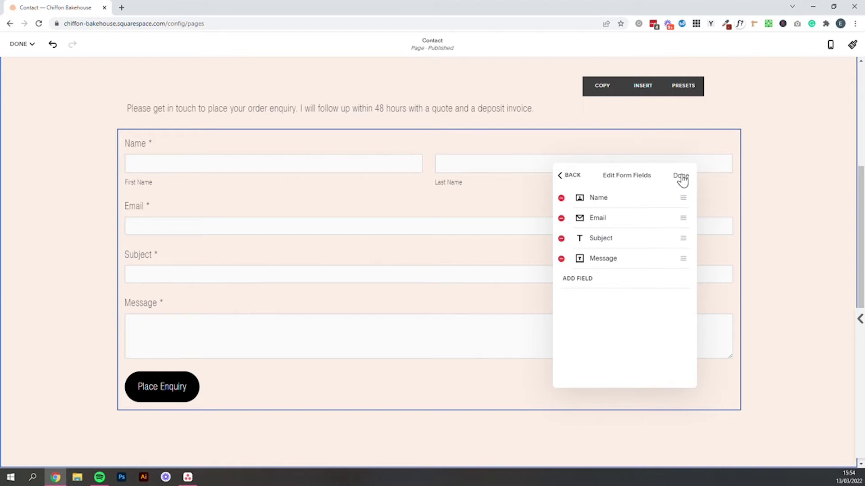
click(562, 240)
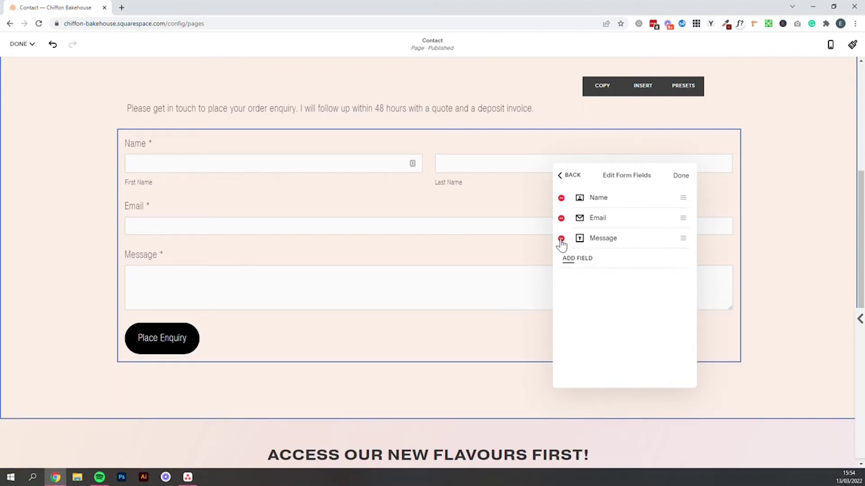
click(561, 239)
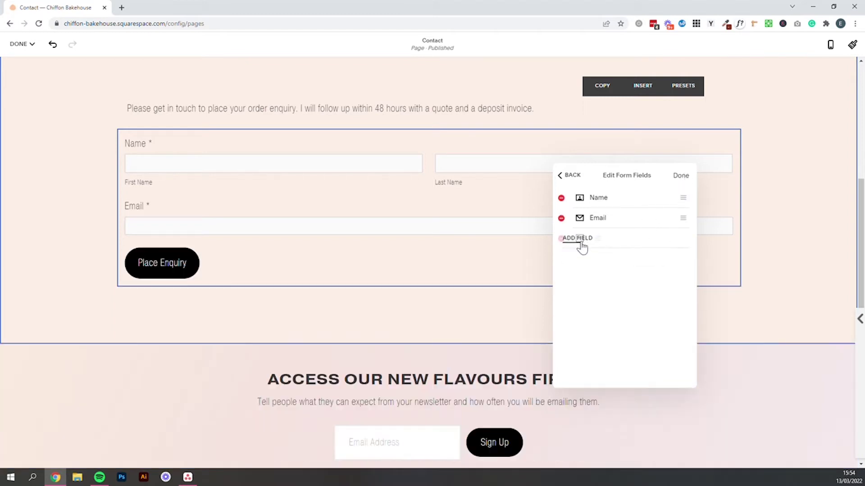
click(682, 181)
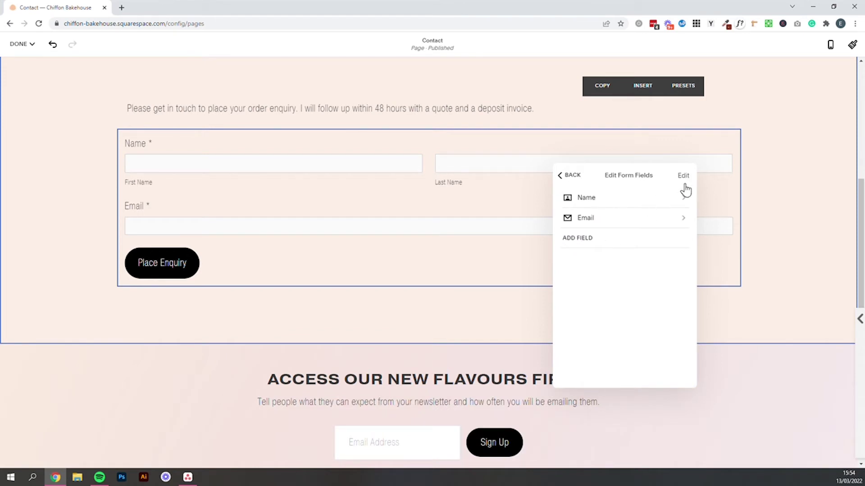
click(578, 238)
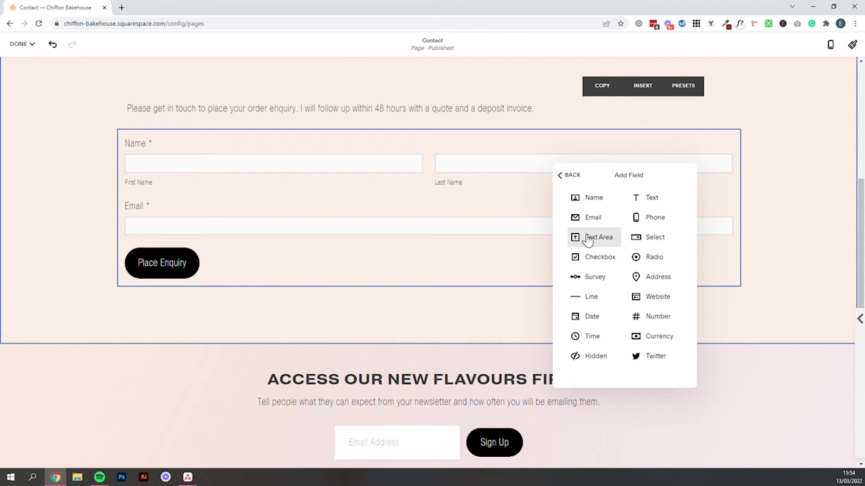
click(649, 223)
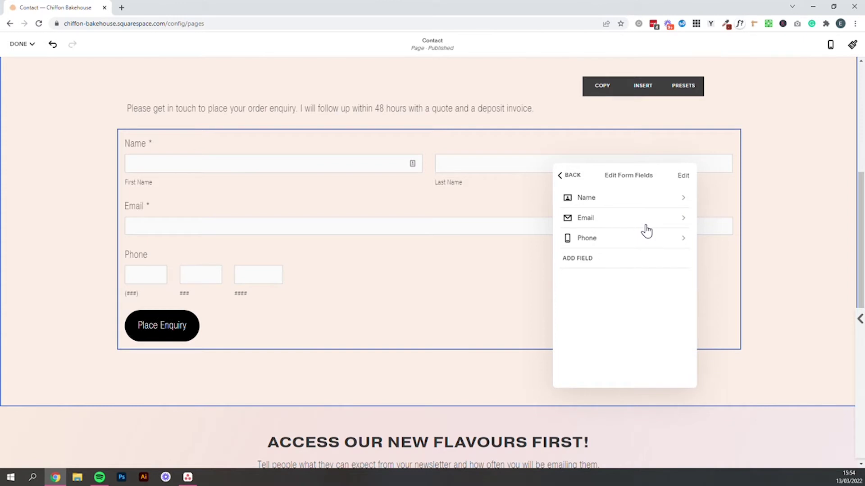
Add a Date field and a Text field after Phone on the order form.
click(580, 259)
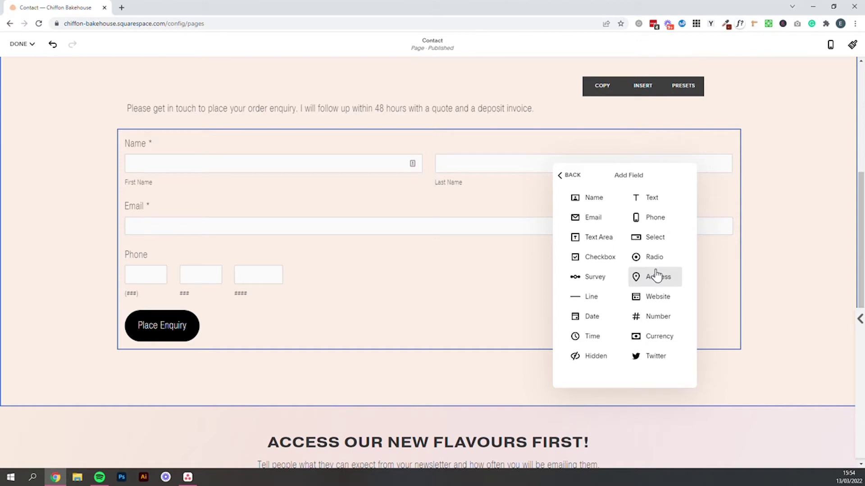
click(592, 316)
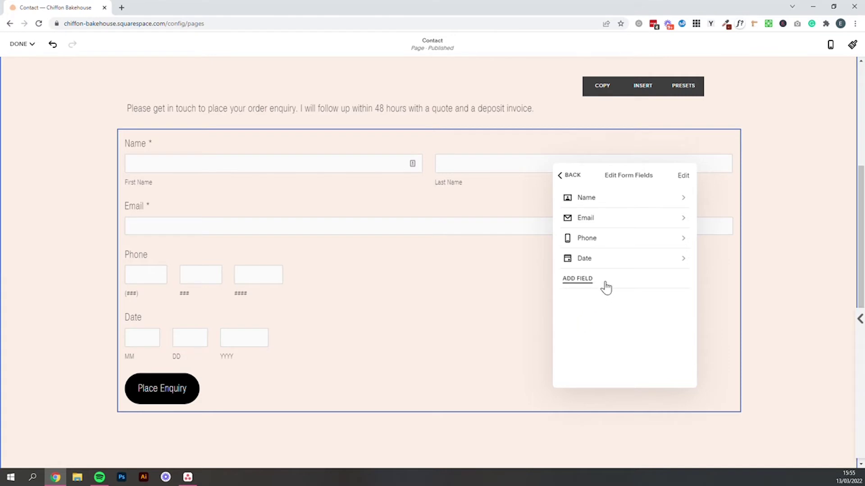
click(588, 282)
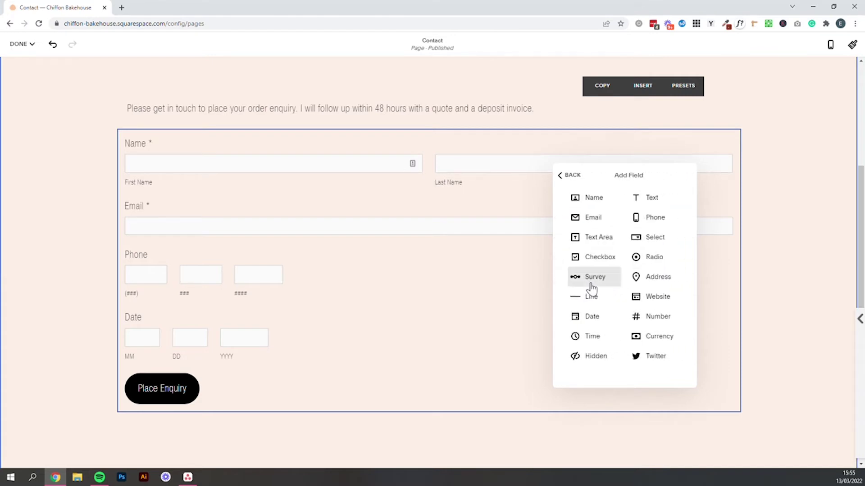
click(660, 206)
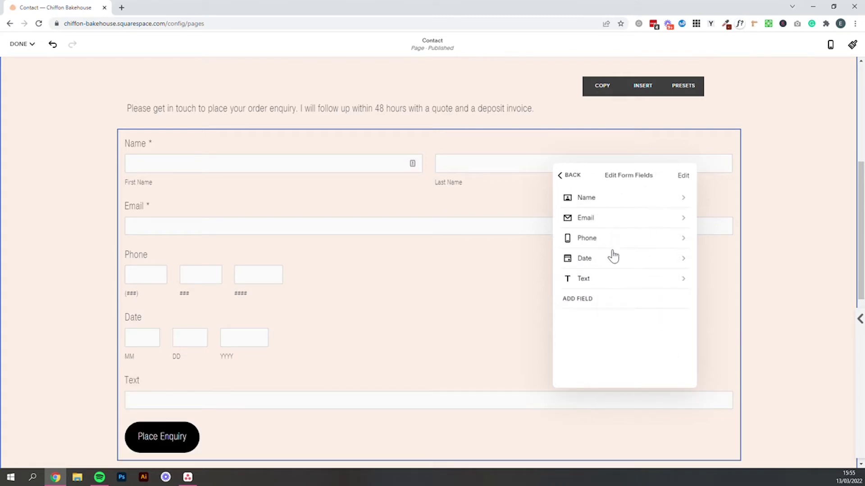
Relabel the Text field 'What date do you need your order by?' and mark it required.
click(638, 280)
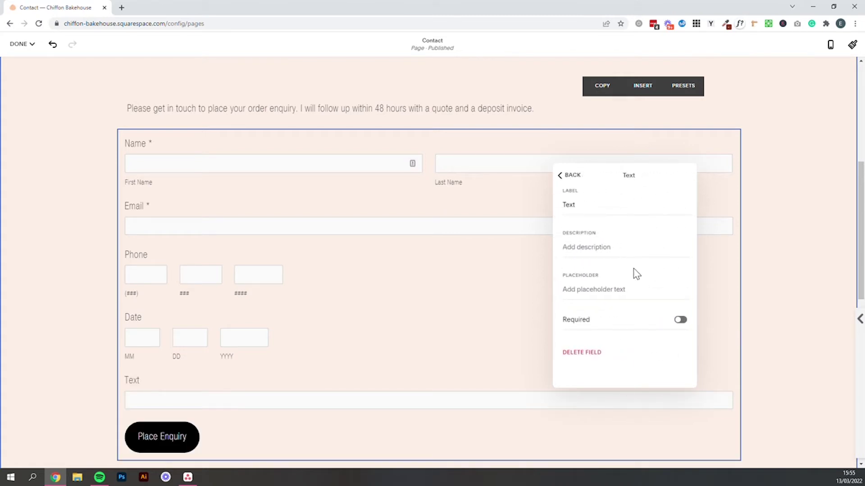
double_click(557, 203)
text(What date d)
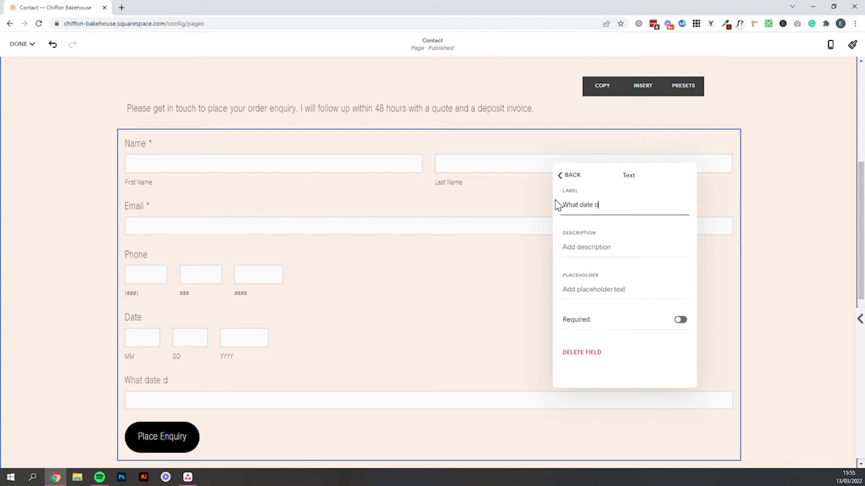
text(o you need your order by)
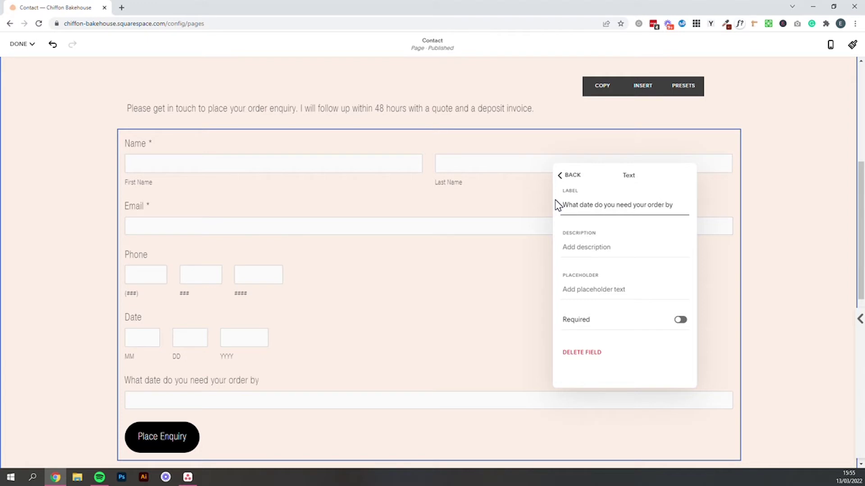
text(?)
click(680, 321)
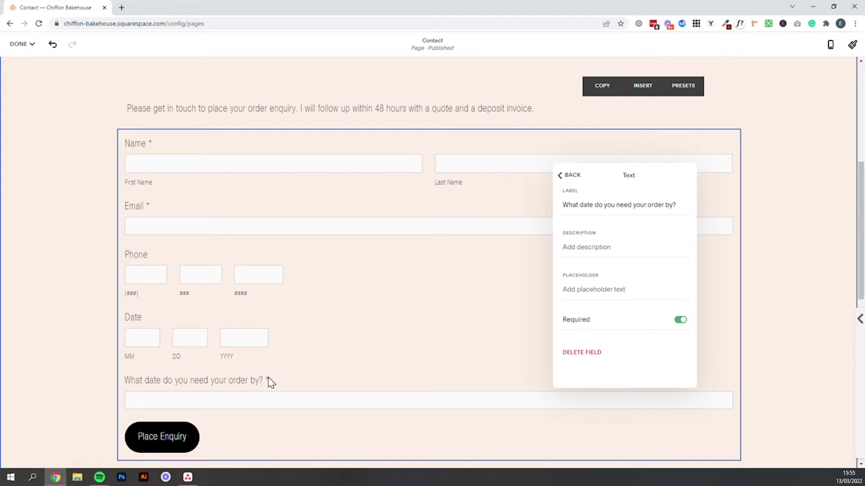
click(569, 175)
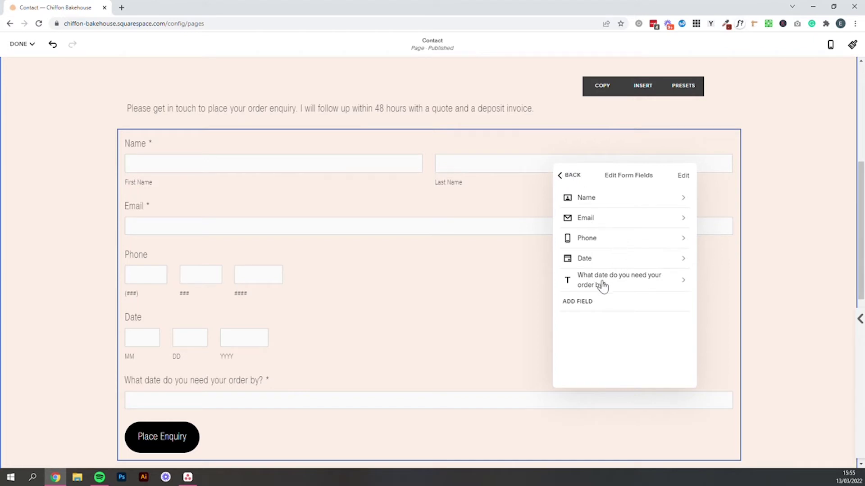
Delete the Date field and add a Checkbox field with Option 1 and Option 2.
click(683, 176)
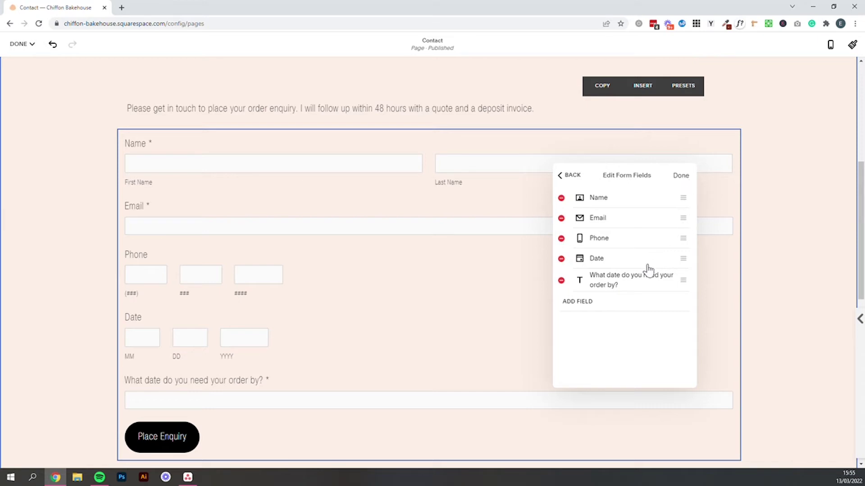
click(562, 259)
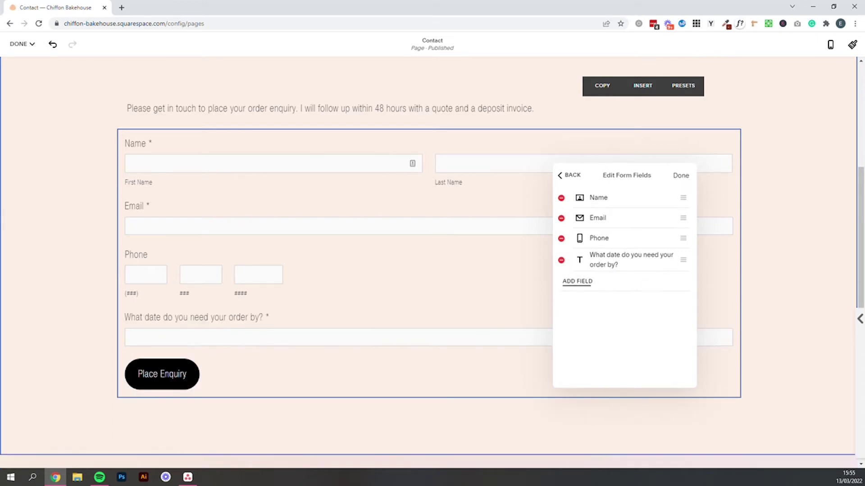
click(568, 175)
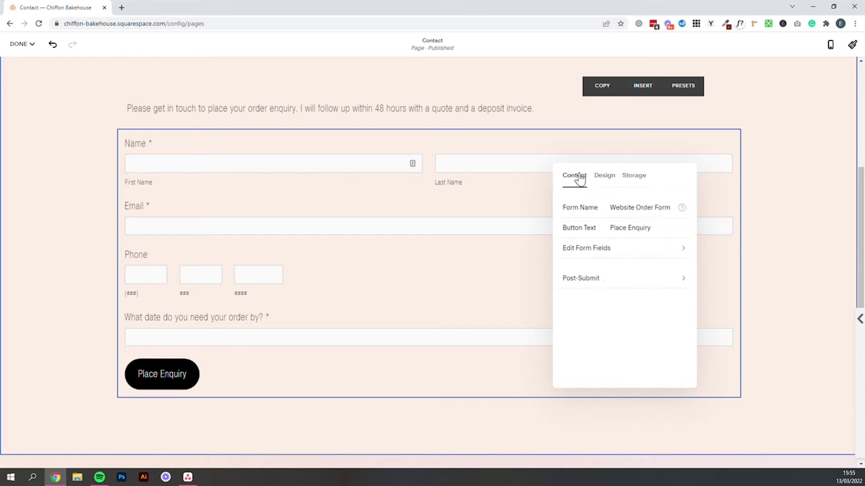
click(600, 252)
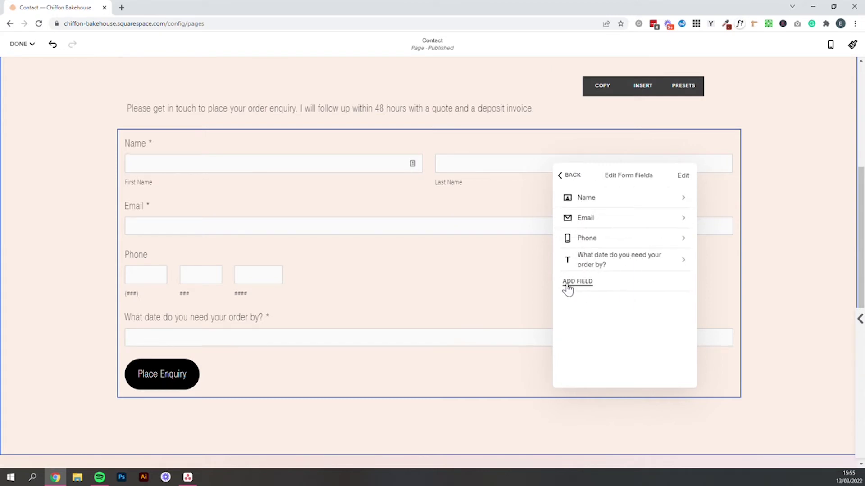
click(584, 284)
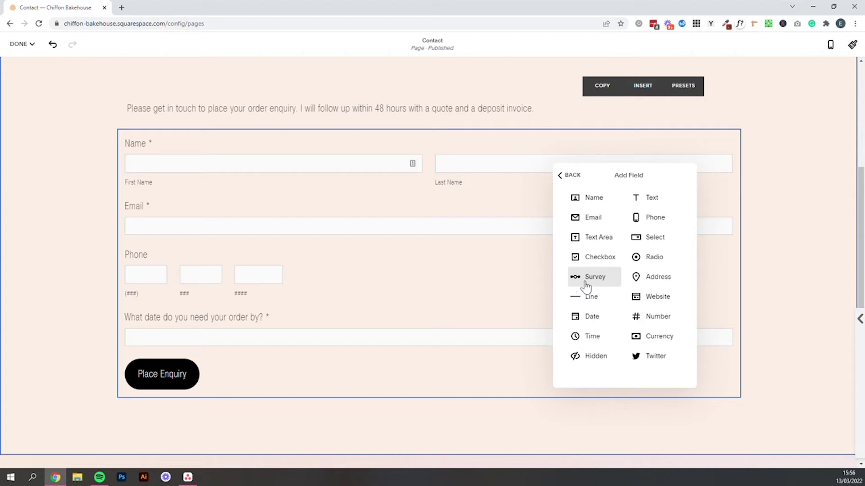
click(599, 257)
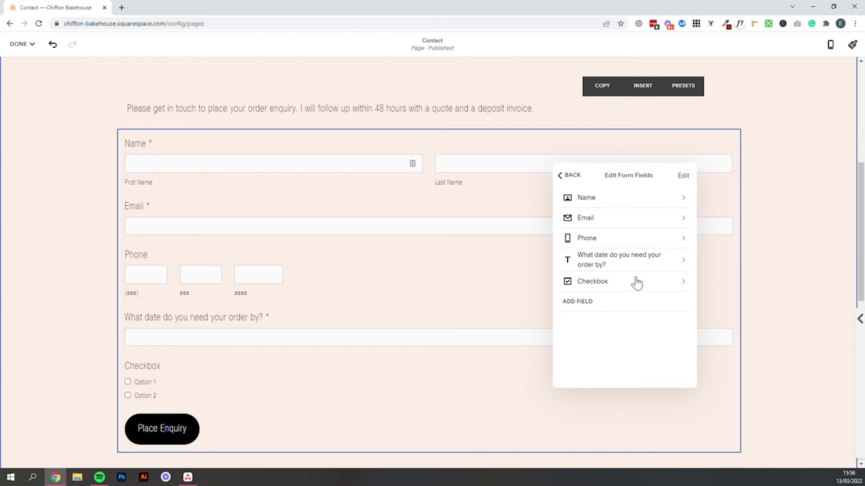
click(572, 303)
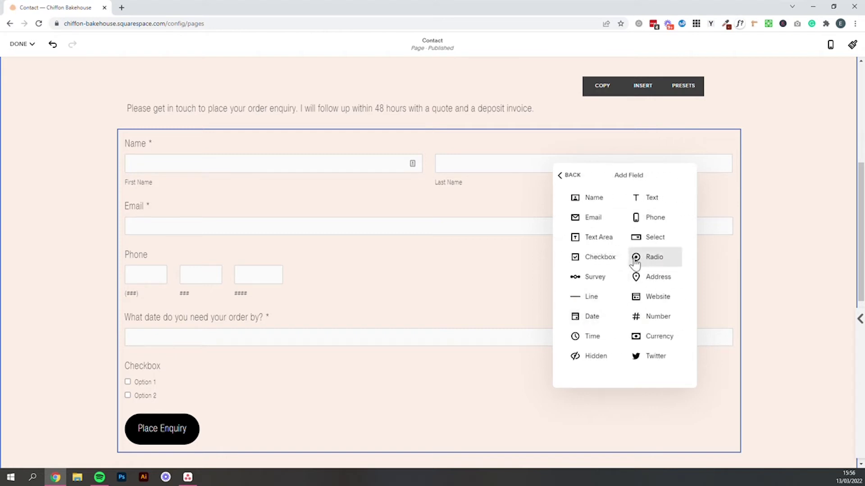
Add a radio field labelled 'What would you like to order?' described 'What bakes would you like'.
click(654, 264)
scroll(270, 395, down, 1)
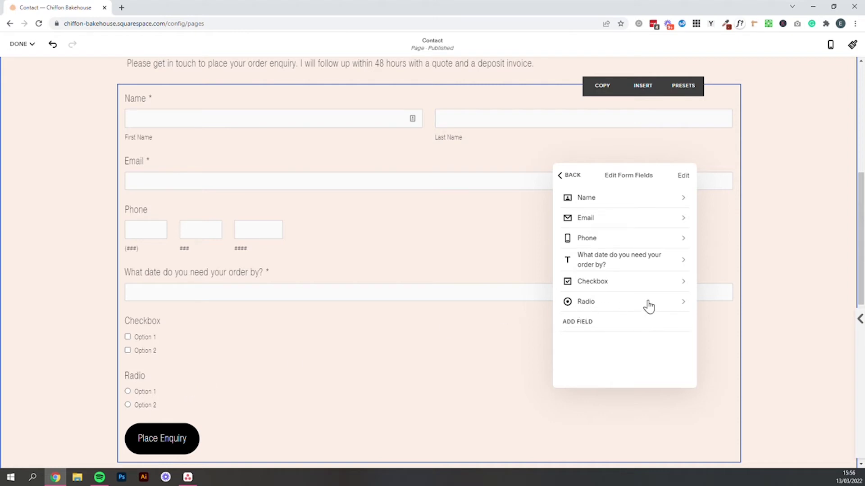
click(603, 309)
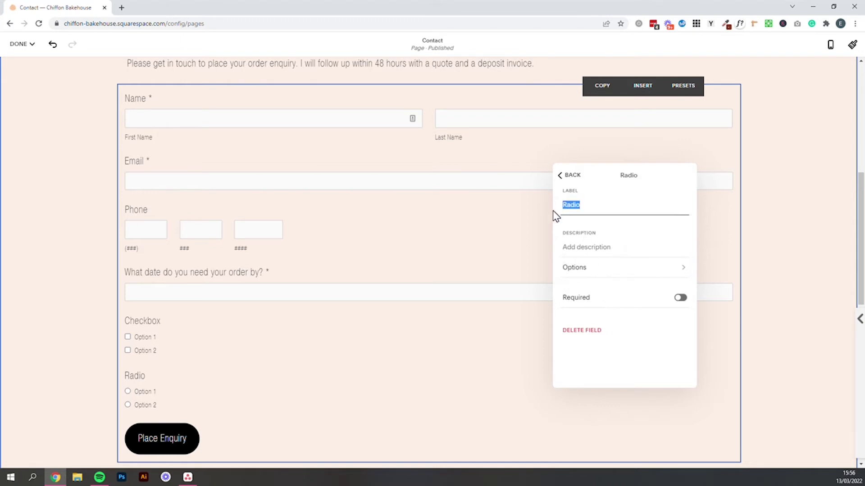
text(What would you like o)
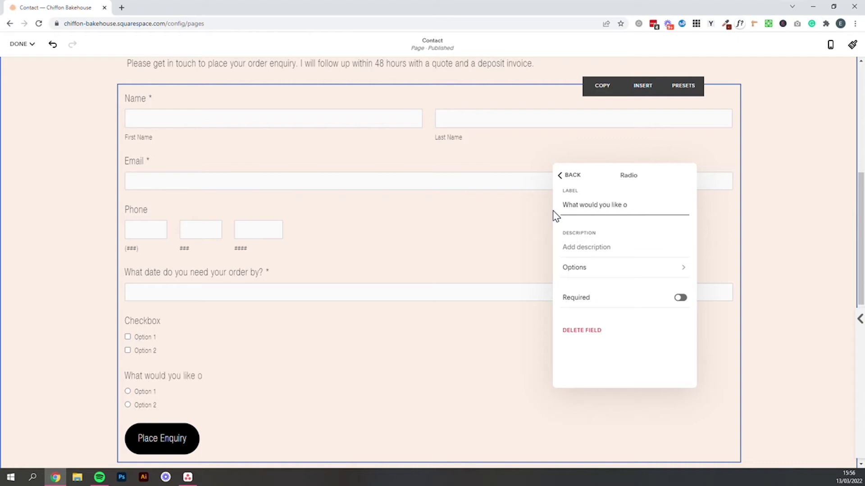
text( oto order?)
click(595, 248)
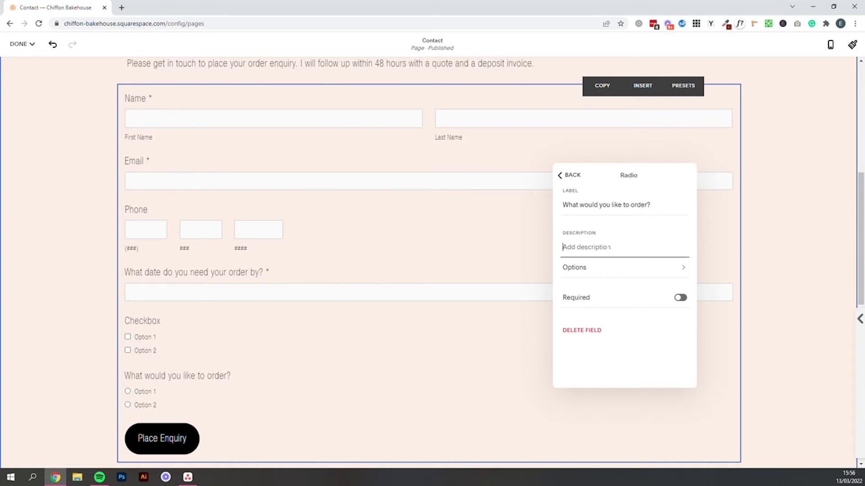
text(What)
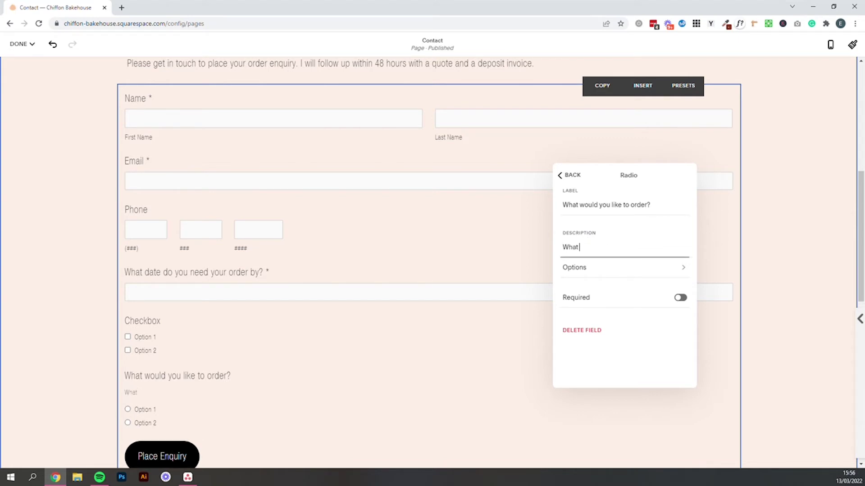
text( bakes would oyu like)
double_click(622, 247)
text(you)
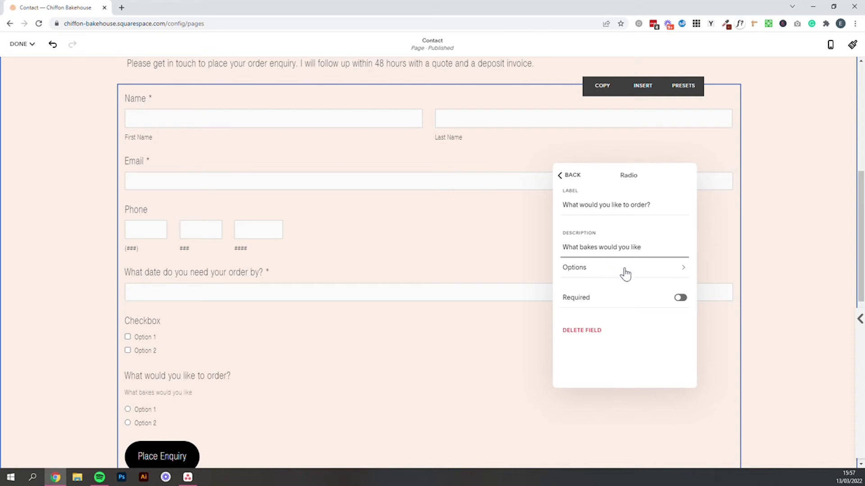
Set the radio options to Cake, Cupcake and Brownie and make the question required.
click(624, 272)
click(564, 198)
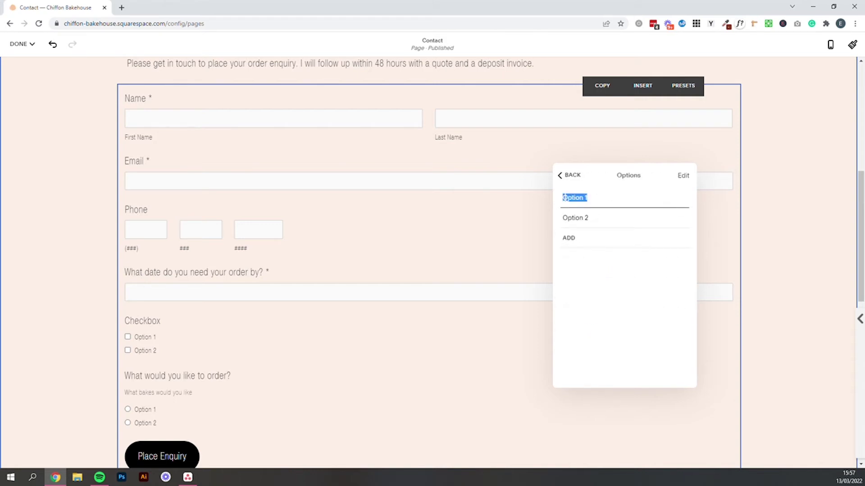
text(Cake)
click(575, 218)
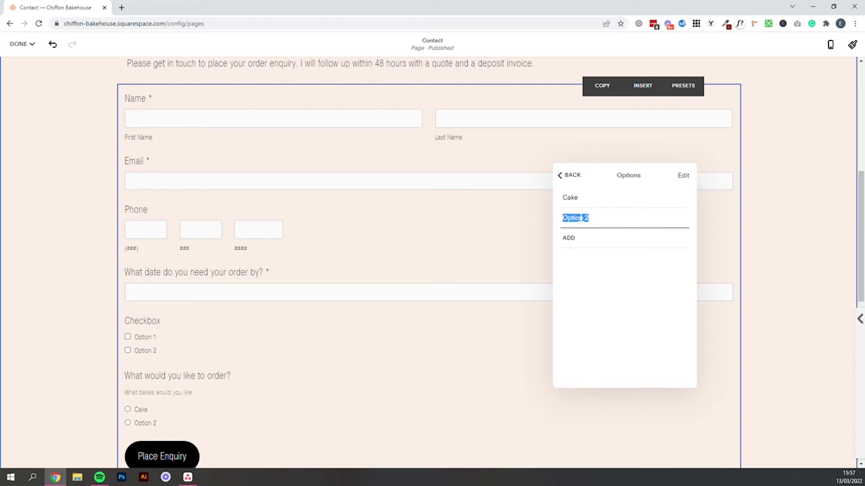
text(Cupcake)
click(570, 239)
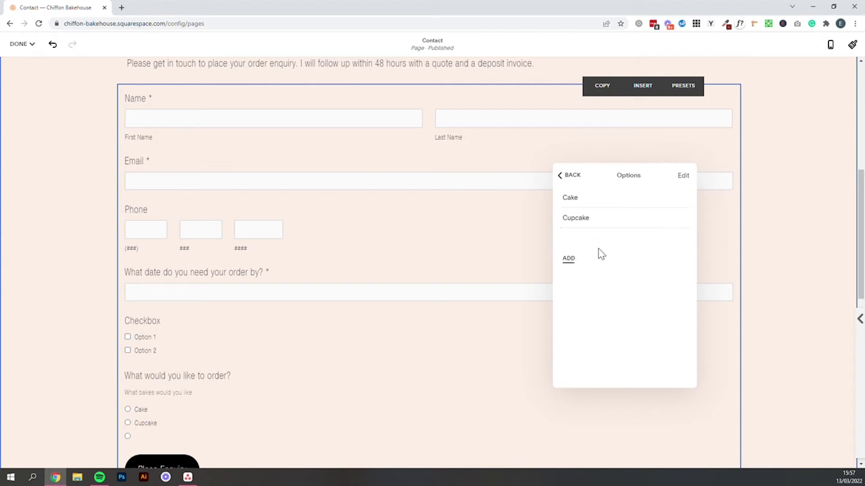
click(586, 239)
text(Brownie)
click(572, 177)
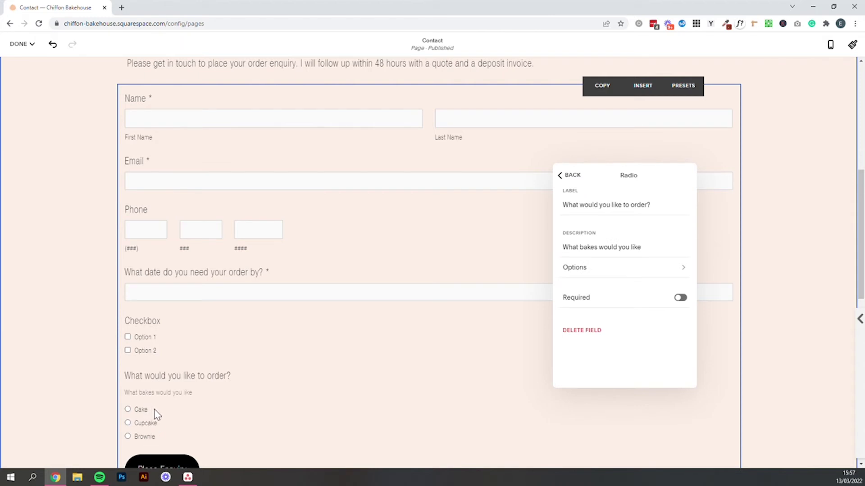
click(653, 298)
Add a required text area field labelled 'Please share what design you would like'.
click(567, 179)
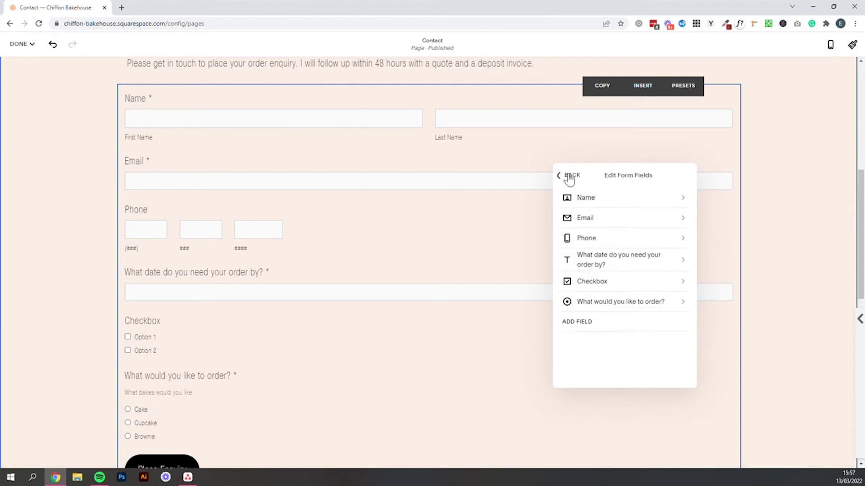
click(583, 323)
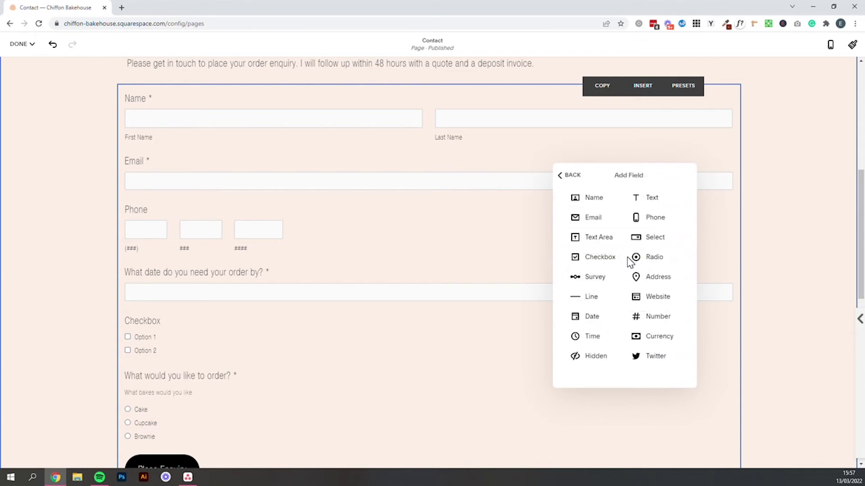
click(596, 243)
scroll(465, 369, down, 4)
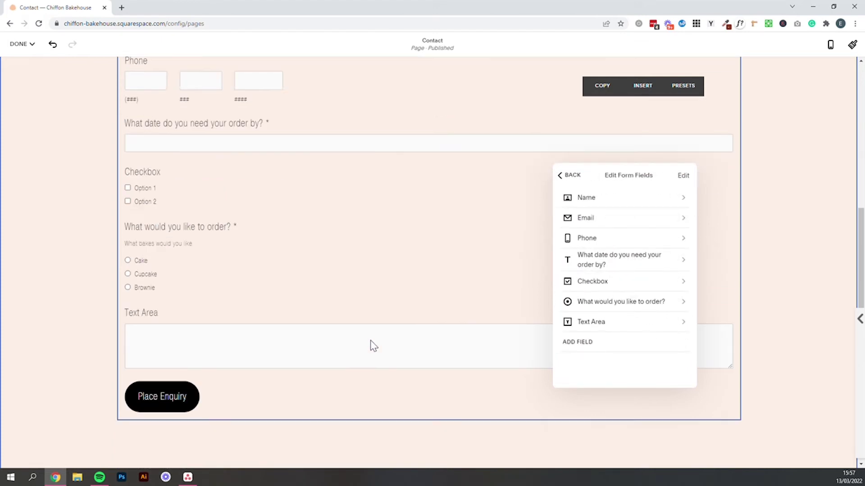
click(609, 321)
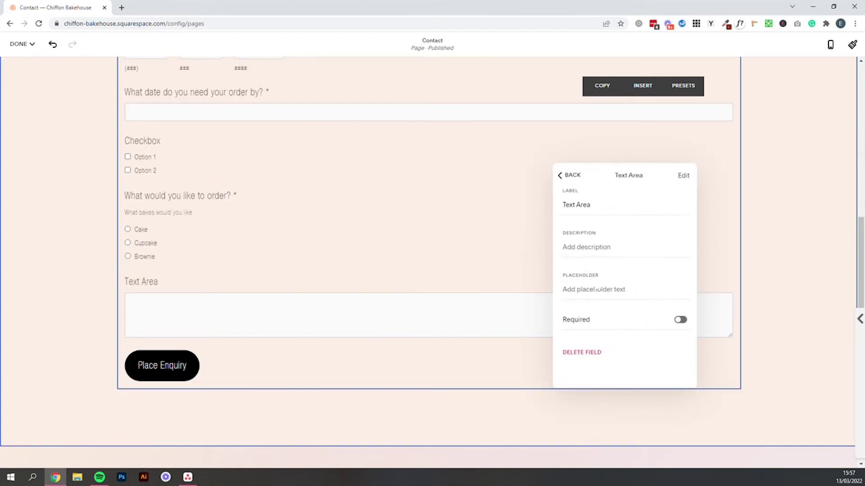
triple_click(585, 205)
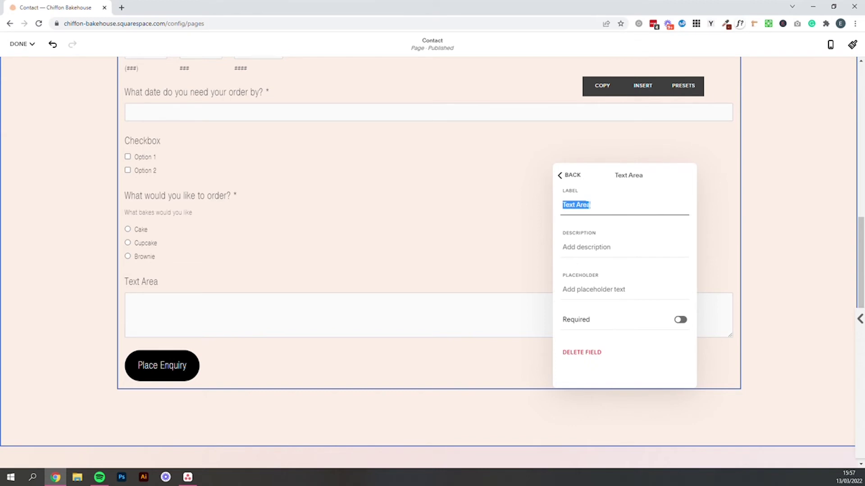
text(Please share)
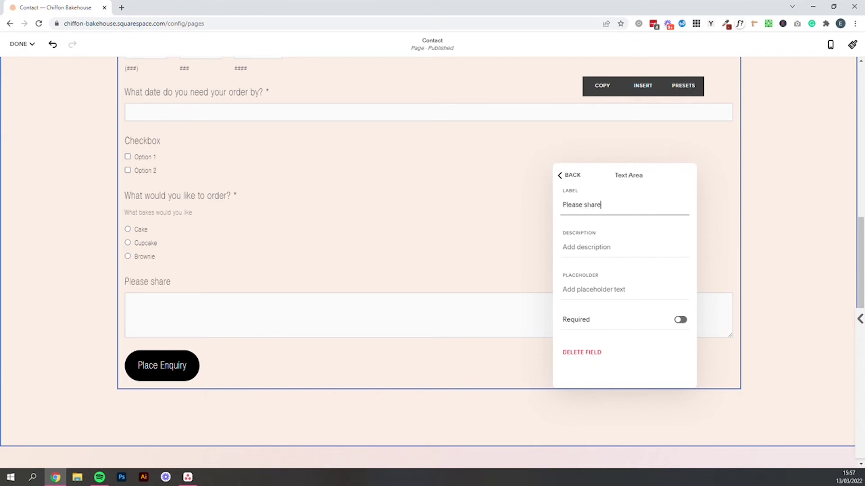
text( what design)
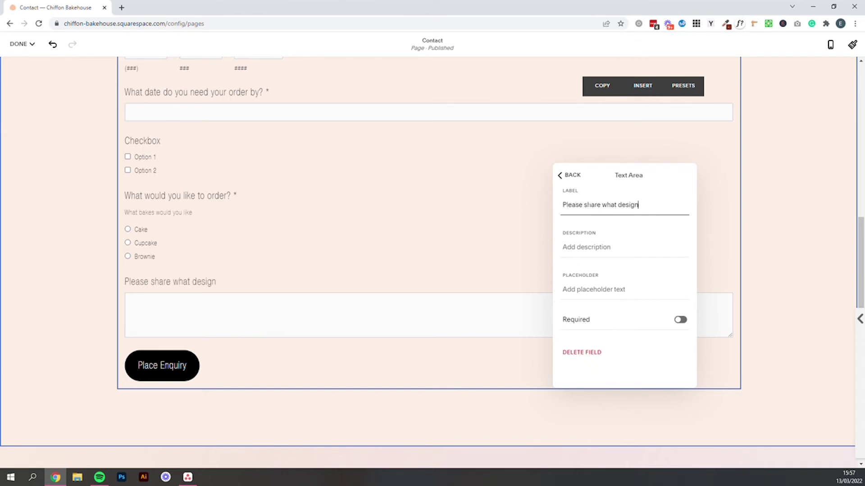
text( you would like)
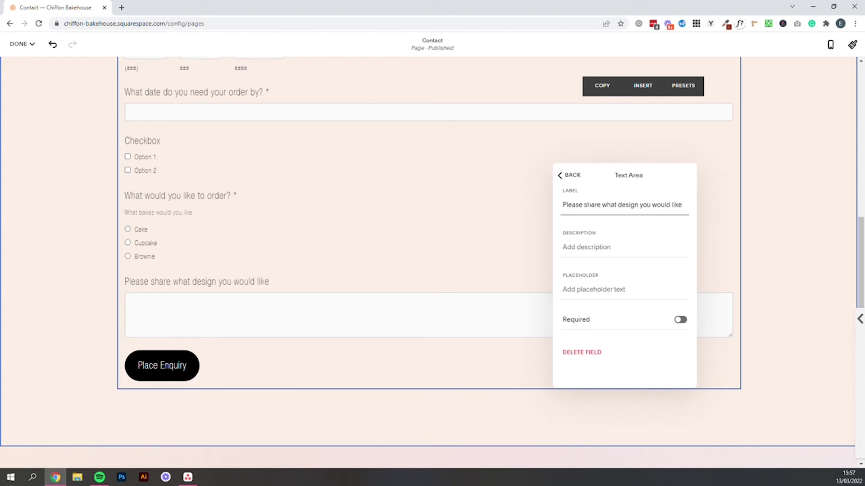
click(642, 323)
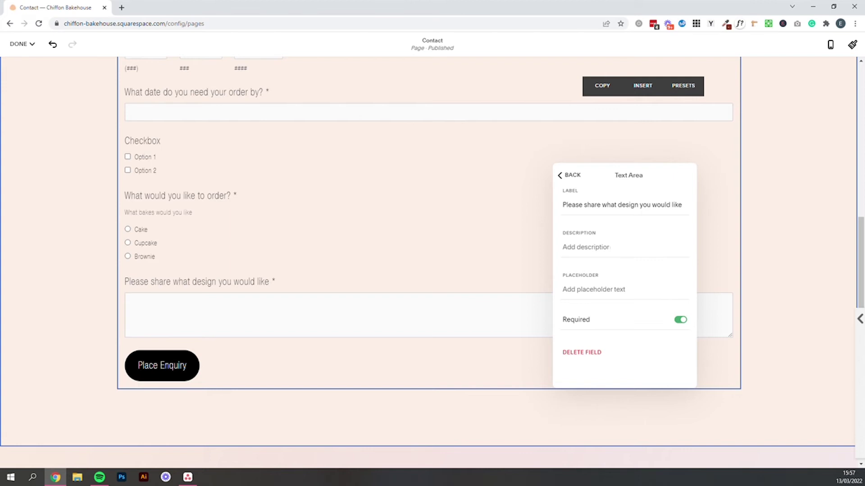
Remove the Checkbox field from the order form's field list.
click(573, 177)
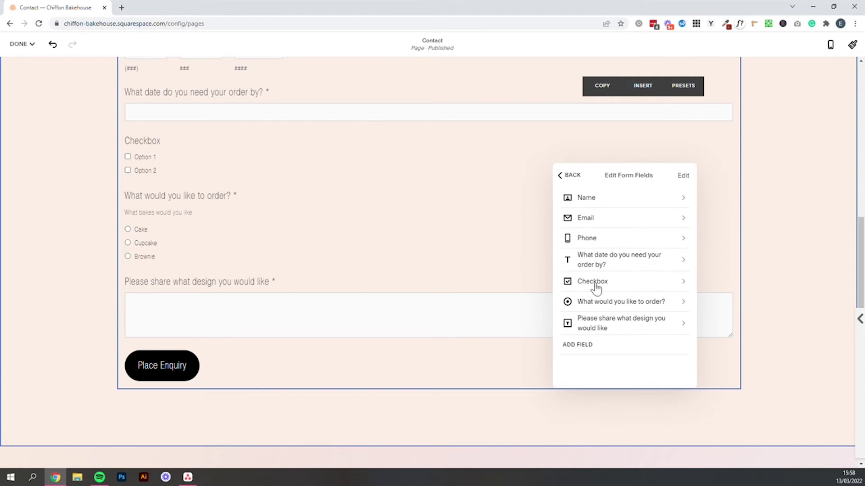
click(682, 176)
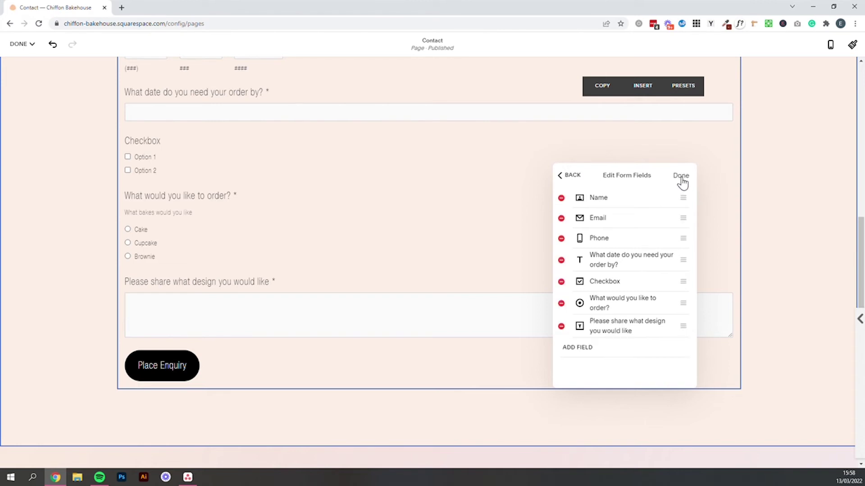
click(561, 282)
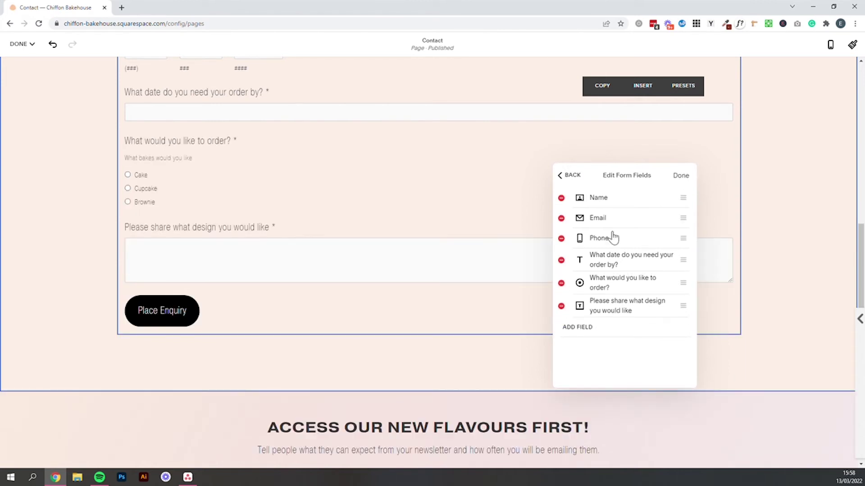
click(680, 177)
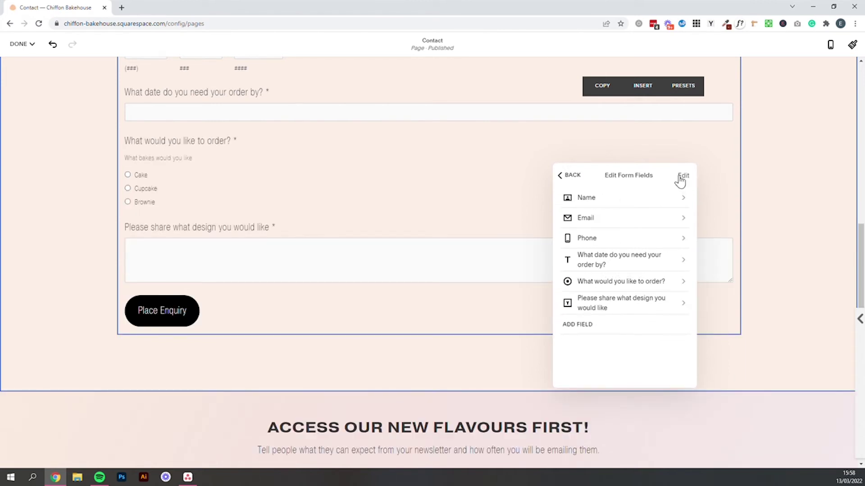
click(567, 177)
scroll(409, 277, up, 4)
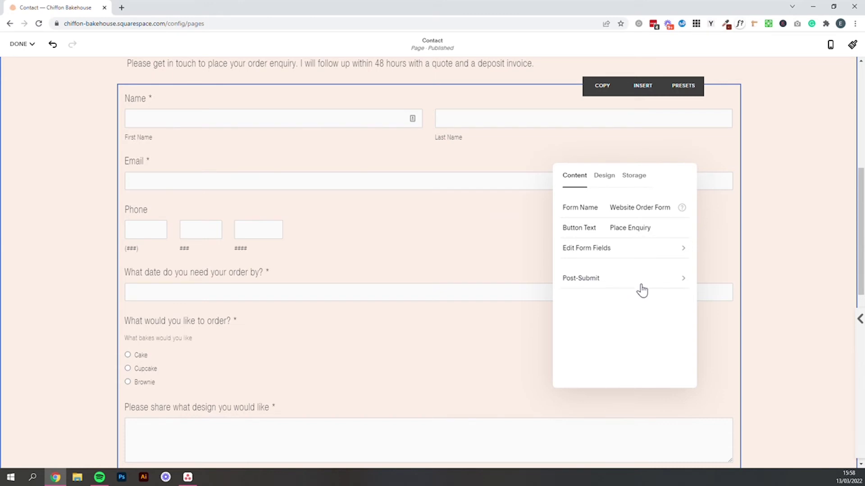
Edit the post-submit thank-you message, adding 'n't wait to bake your'.
click(621, 280)
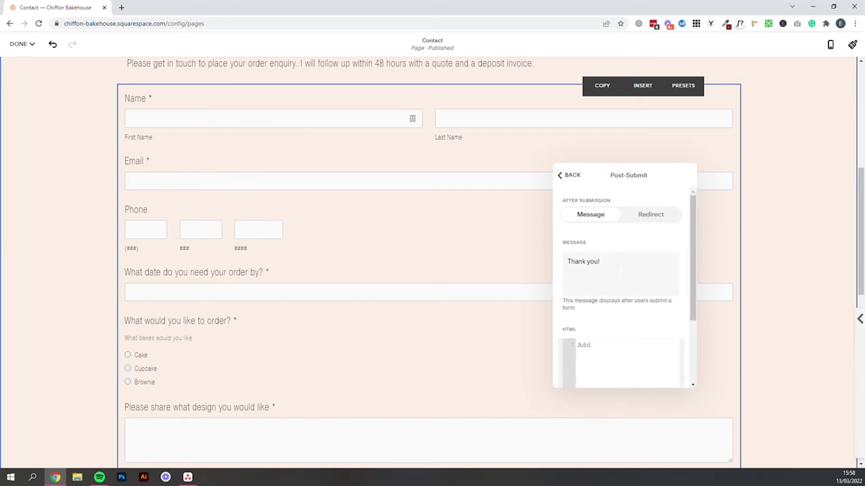
click(625, 264)
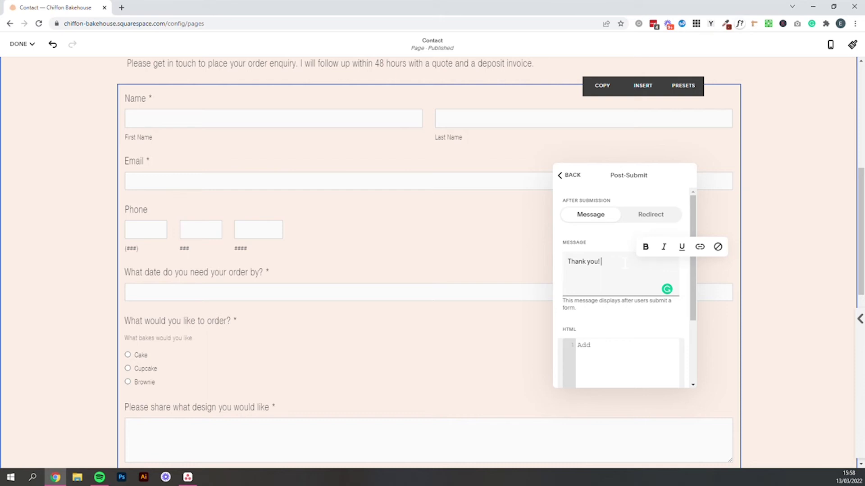
text(n't wait to bake your cake!)
Try a redirect to the Home page (/home), then switch back to showing a message.
click(656, 219)
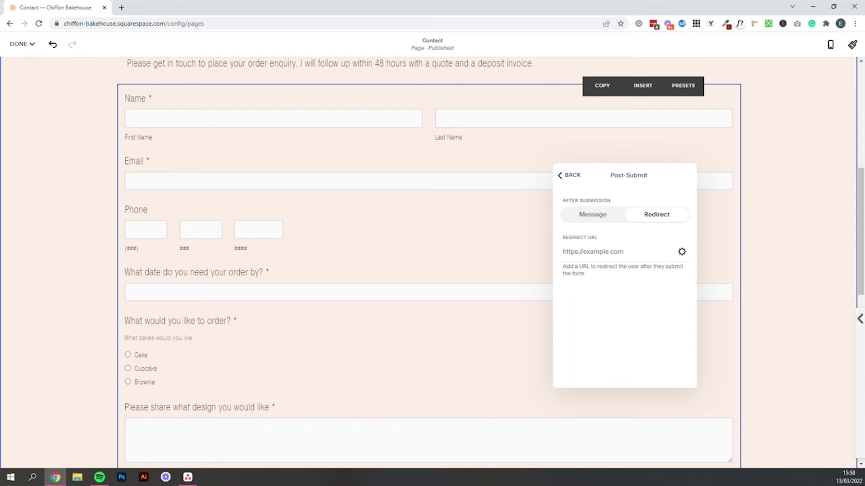
click(599, 252)
text(/)
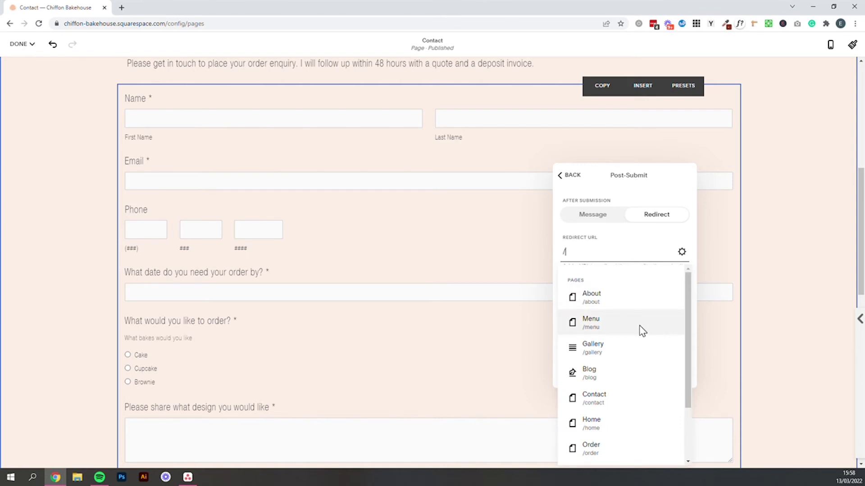
scroll(639, 363, down, 2)
scroll(638, 376, up, 2)
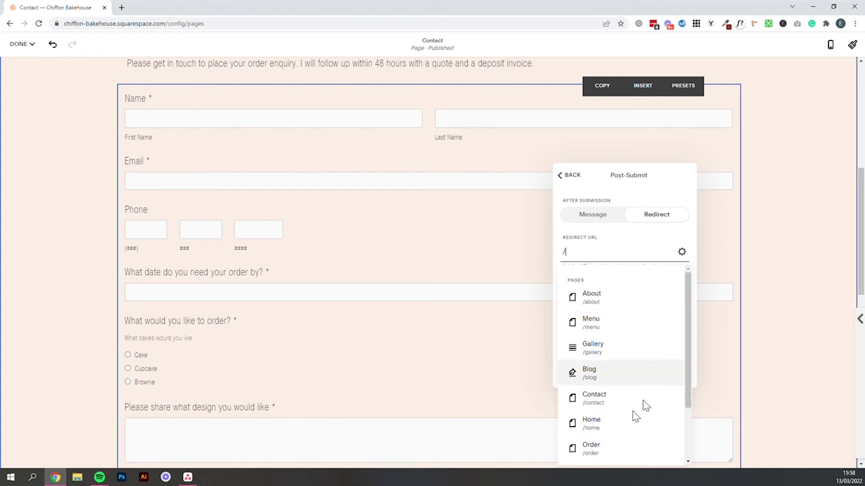
click(622, 423)
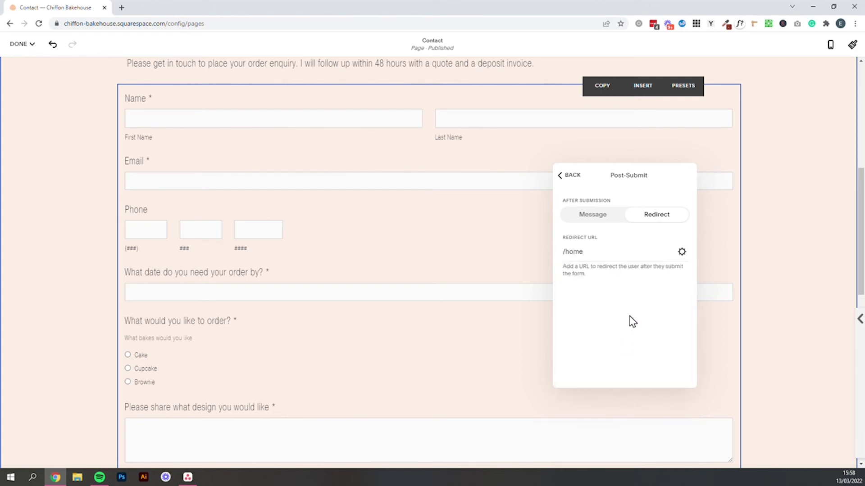
click(592, 217)
Try centre and right alignment for the Place Enquiry button, then set it back to left.
click(565, 178)
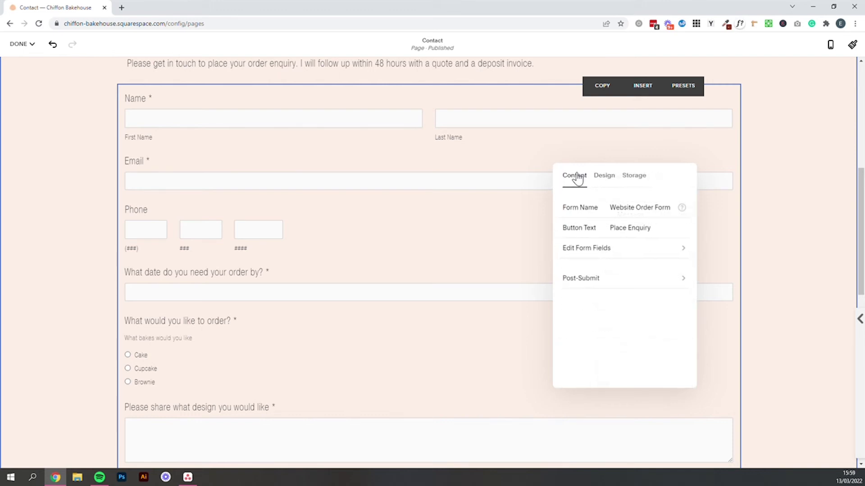
click(605, 179)
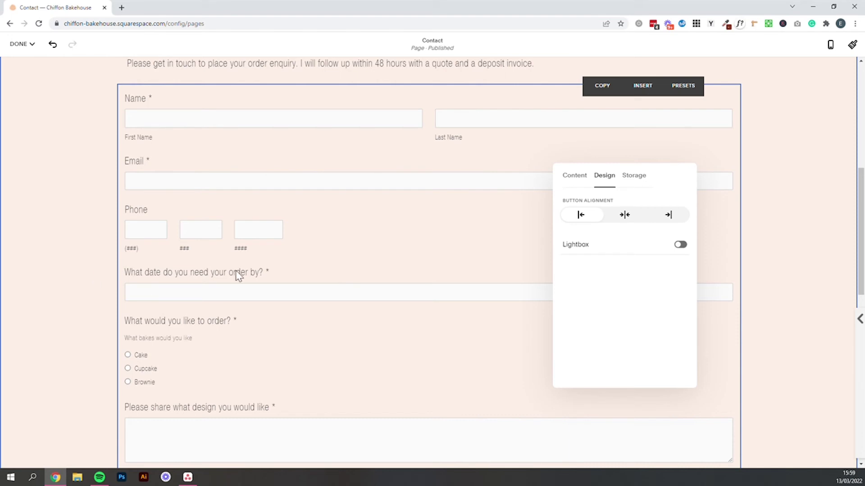
scroll(316, 322, down, 3)
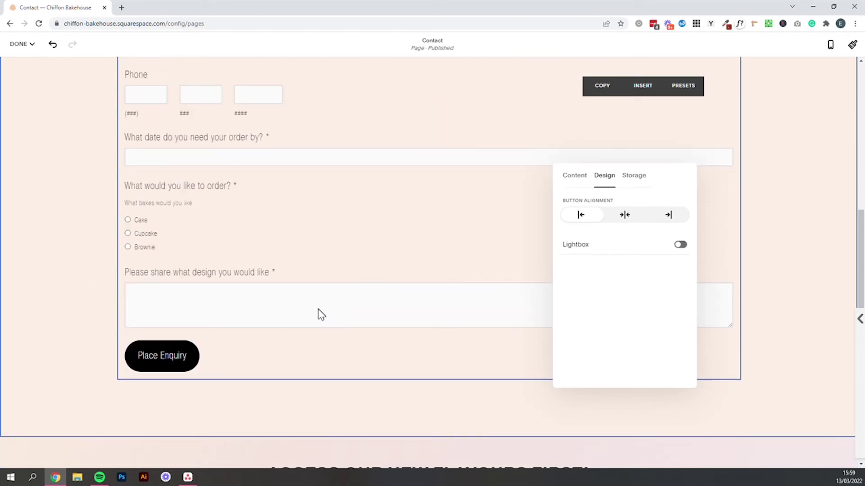
scroll(320, 315, up, 4)
click(631, 216)
scroll(514, 290, down, 4)
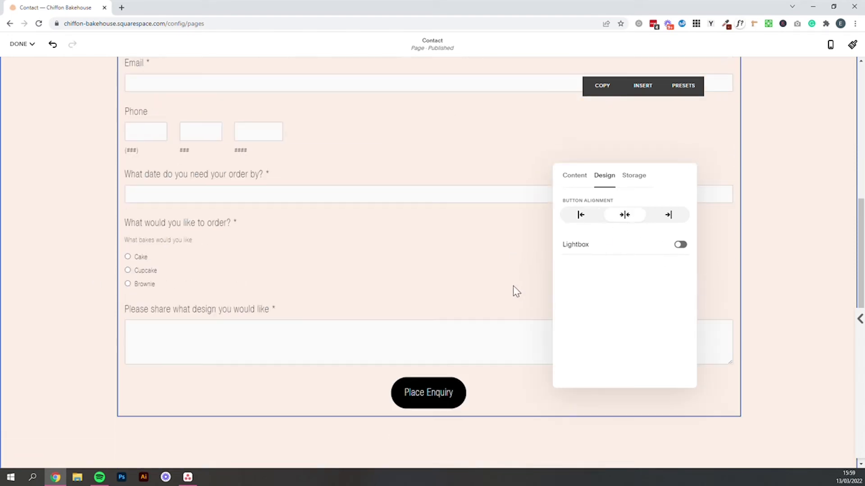
click(665, 217)
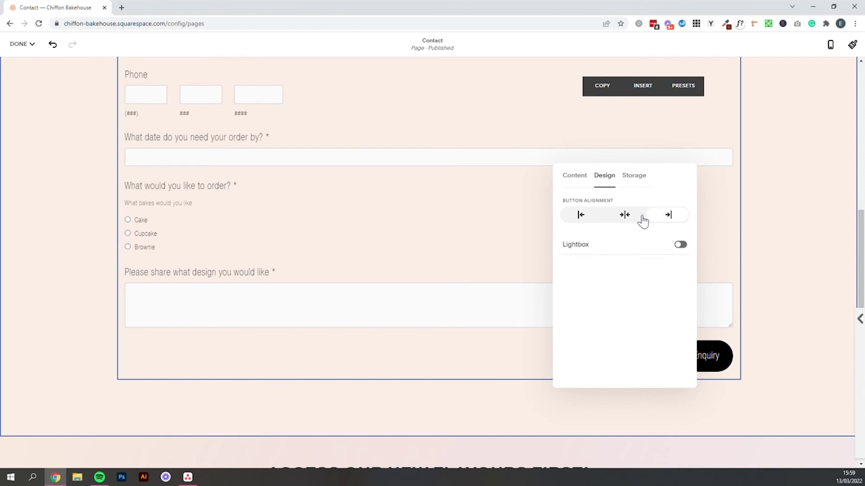
click(580, 220)
Turn the form's Lightbox on, then off again so it shows inline.
click(649, 253)
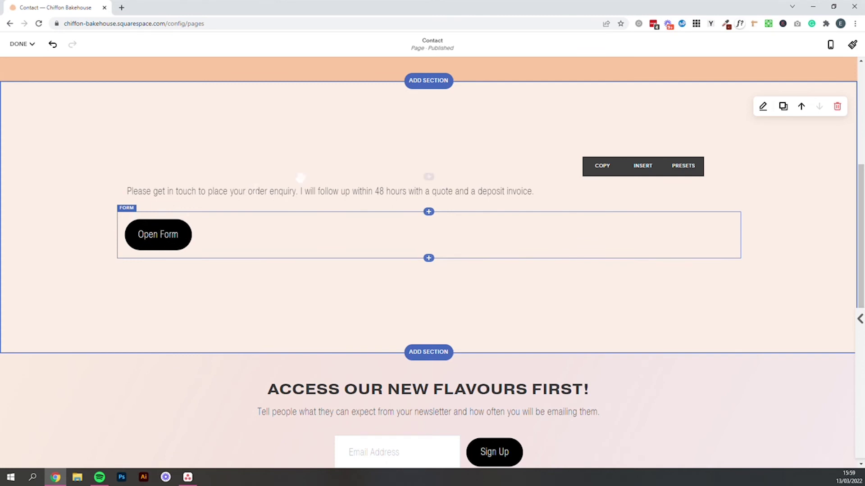
click(407, 241)
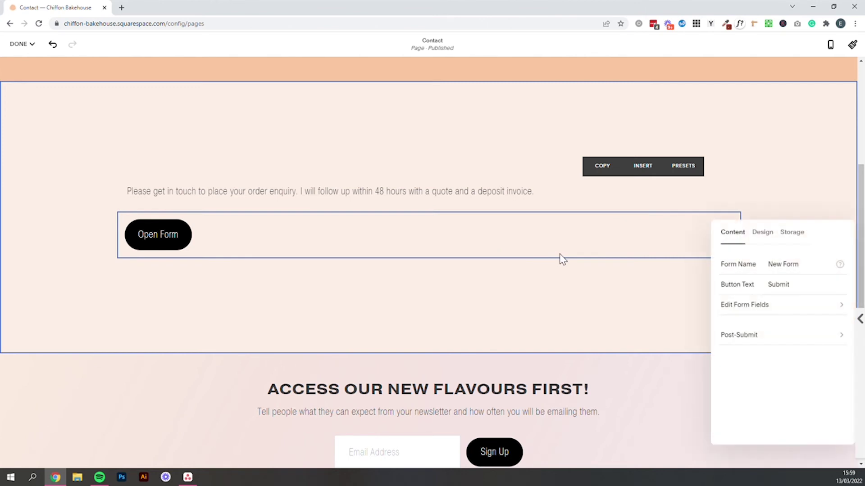
click(765, 236)
click(825, 303)
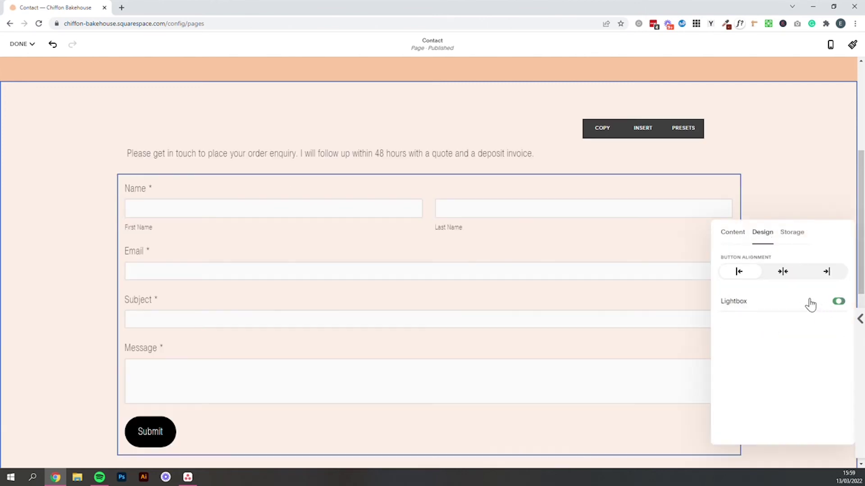
scroll(506, 318, down, 1)
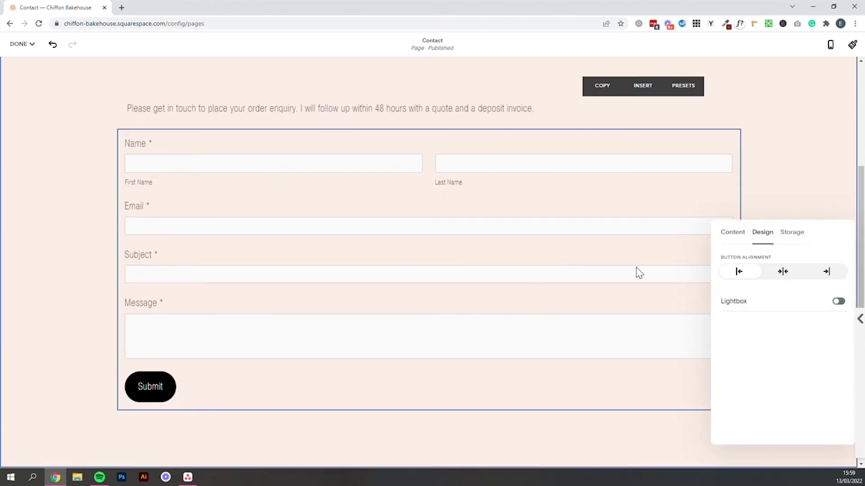
Check the Storage tab's Email connection for submissions, then close the form settings.
click(792, 234)
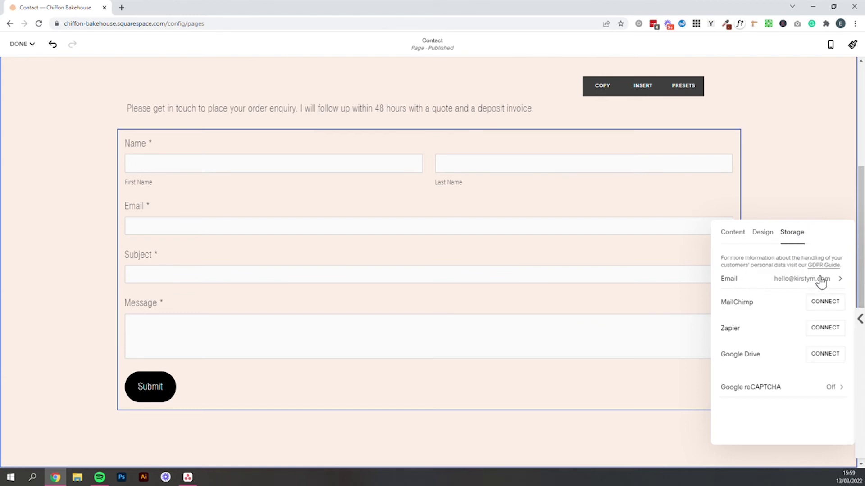
click(796, 279)
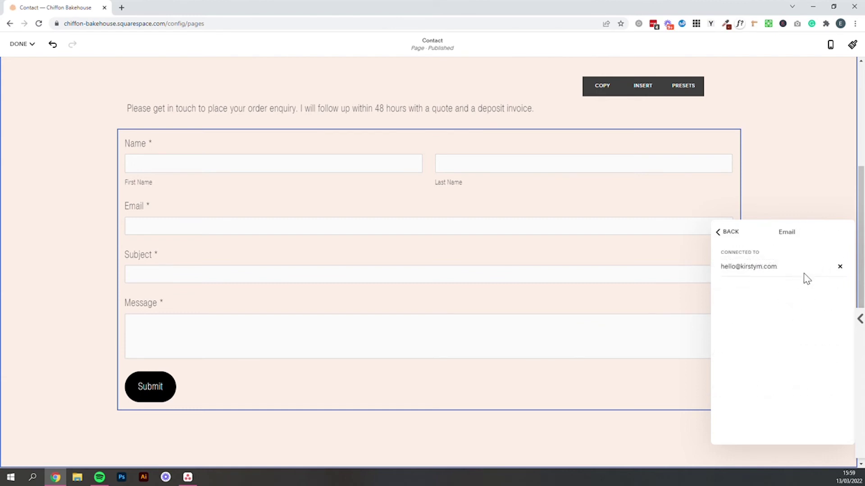
click(731, 232)
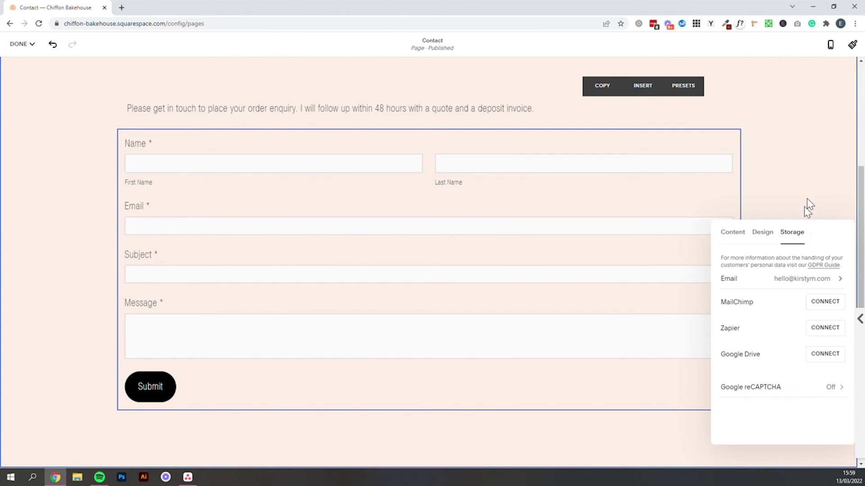
click(777, 161)
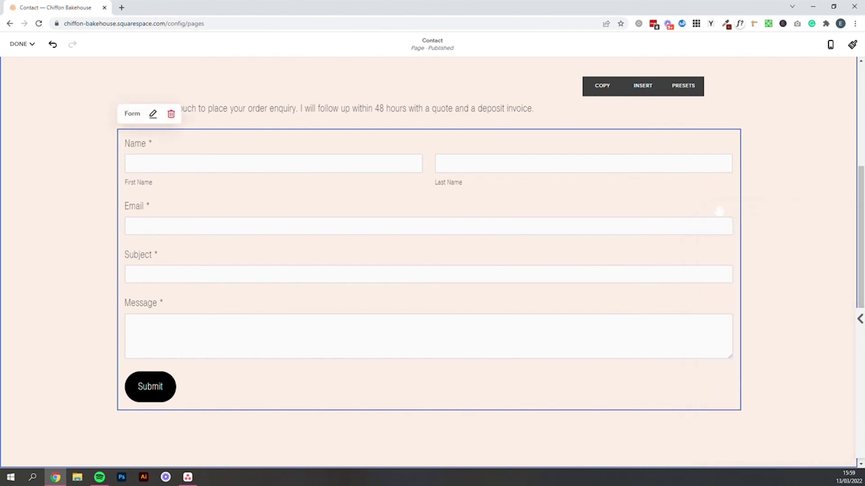
Place the form right of the intro text and widen it by narrowing the text column.
scroll(409, 288, up, 3)
scroll(388, 273, down, 2)
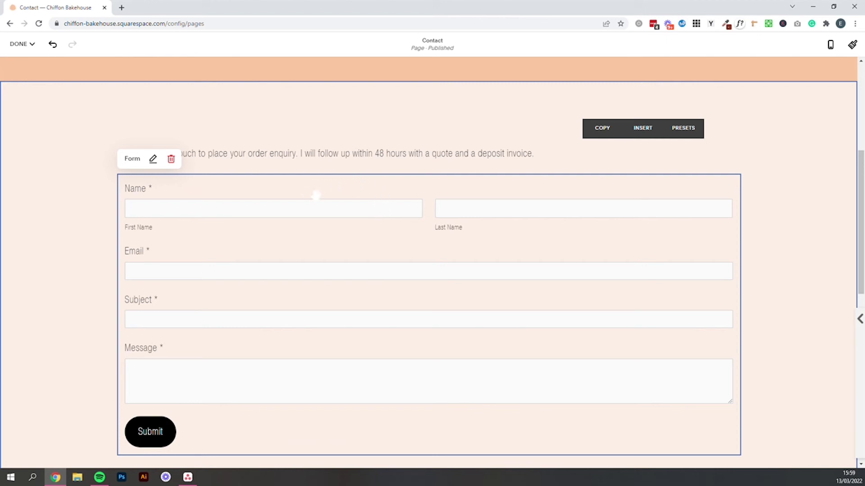
drag(294, 189, 748, 143)
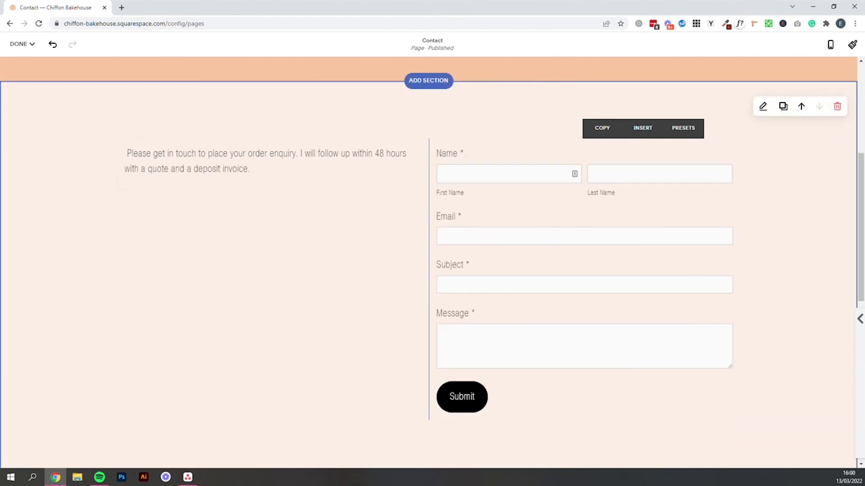
drag(429, 225, 325, 225)
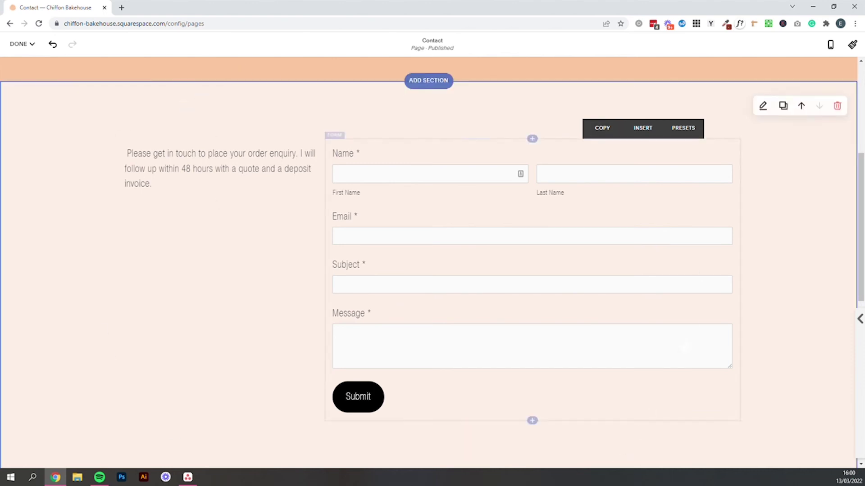
Set the section's Content Width to M under Format.
click(763, 108)
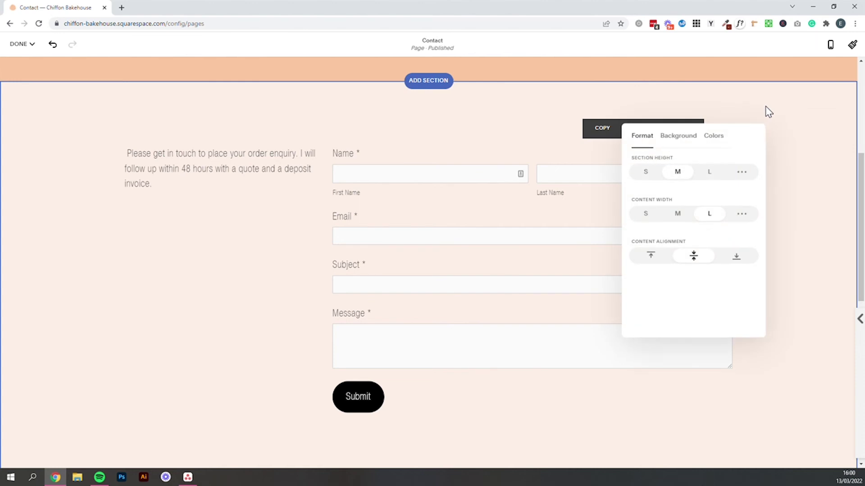
click(678, 215)
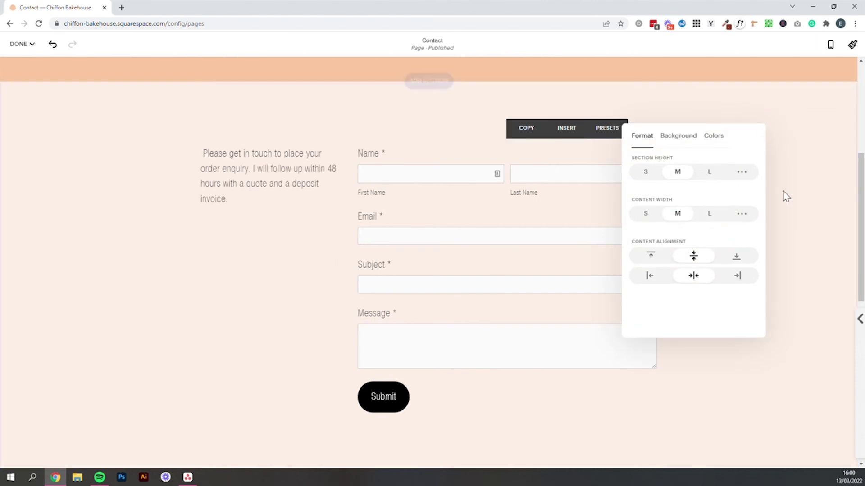
click(794, 188)
scroll(699, 259, up, 1)
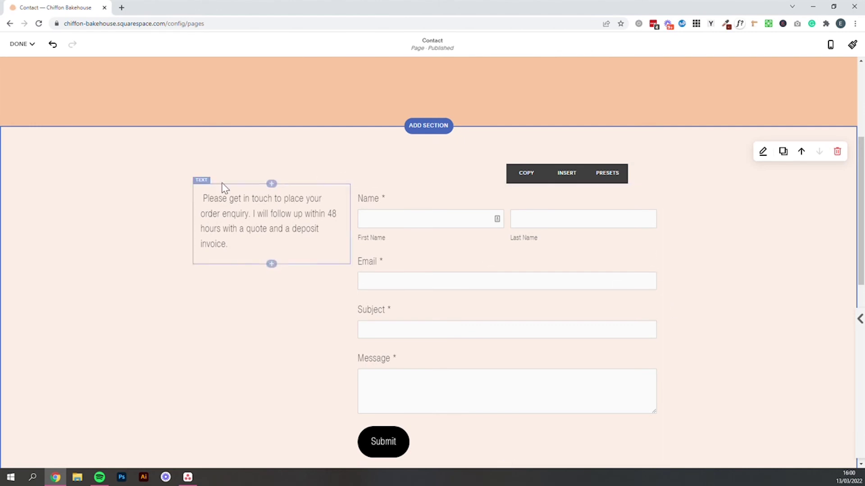
click(203, 199)
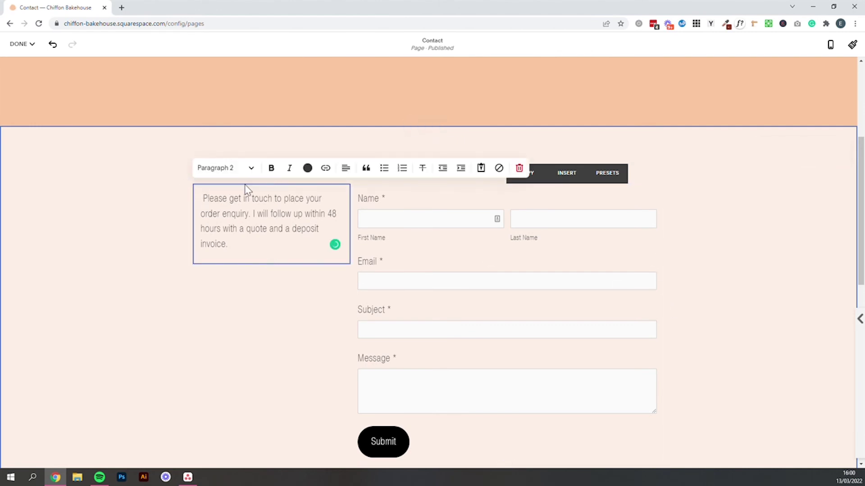
Insert a Social Links block below the intro text, found by searching 'soc'.
click(298, 270)
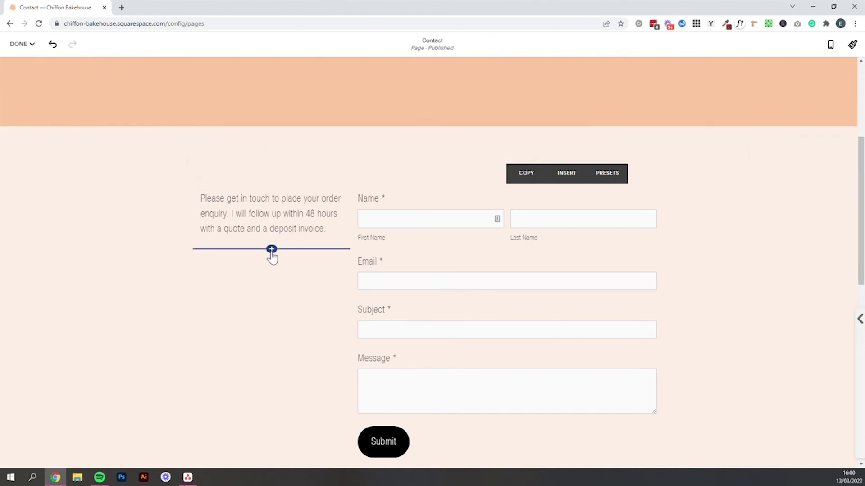
click(272, 250)
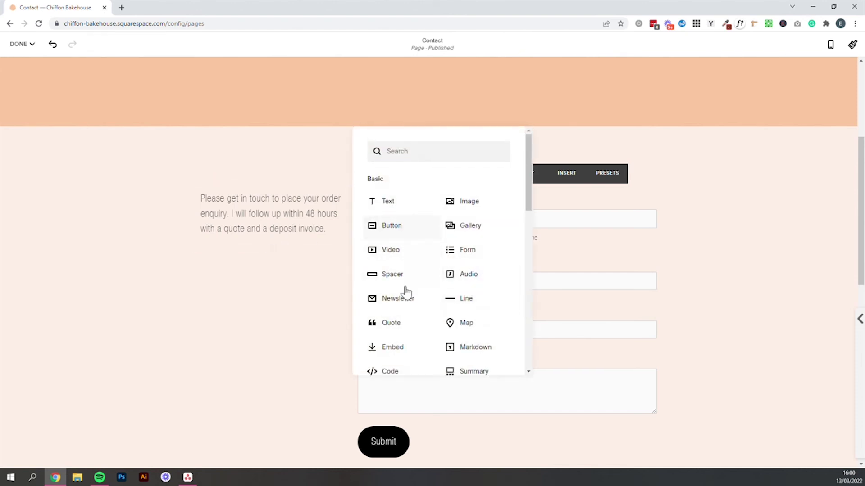
scroll(465, 324, down, 5)
scroll(469, 289, up, 5)
click(433, 155)
text(soci)
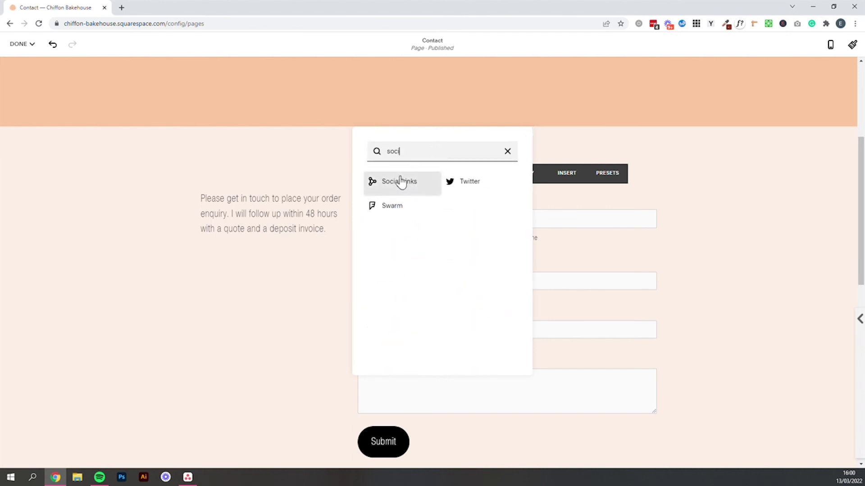
click(399, 181)
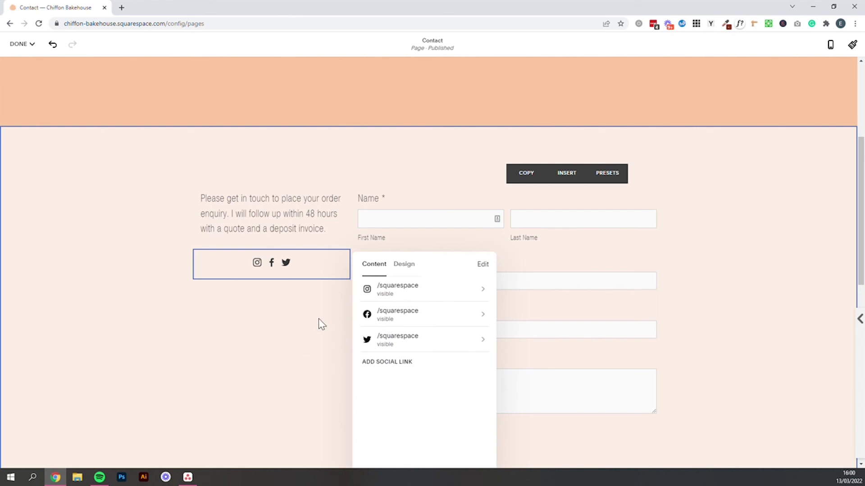
click(306, 306)
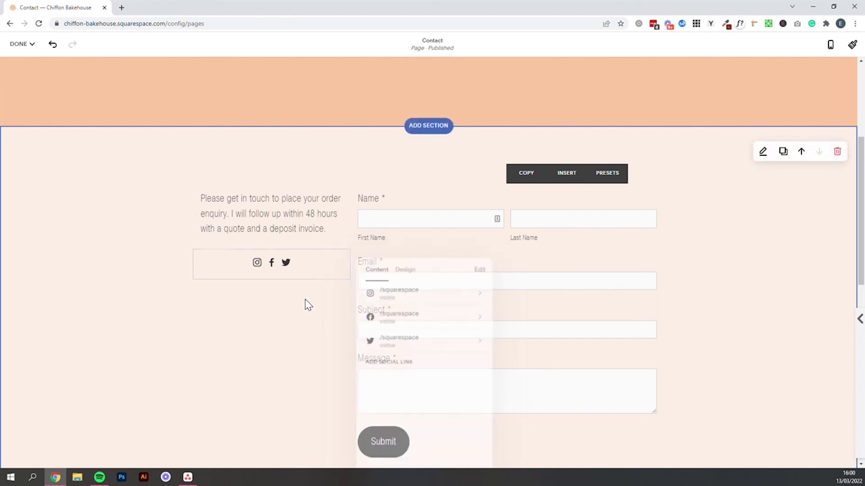
scroll(432, 292, down, 4)
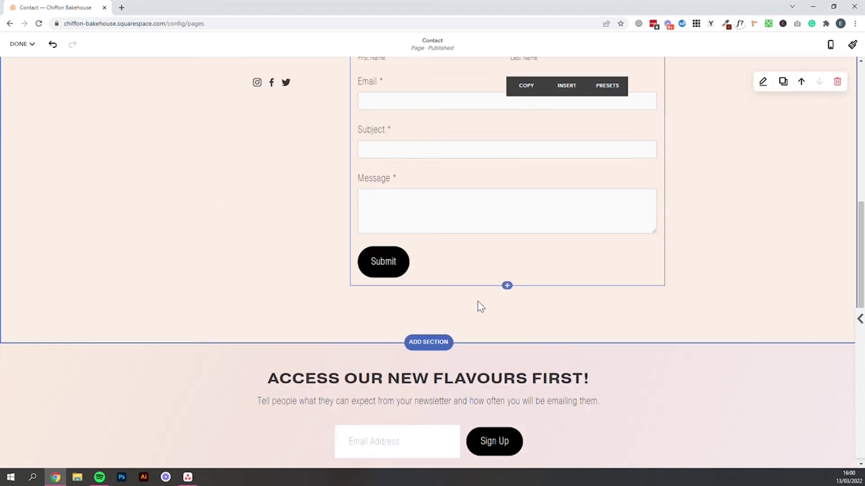
scroll(646, 315, up, 8)
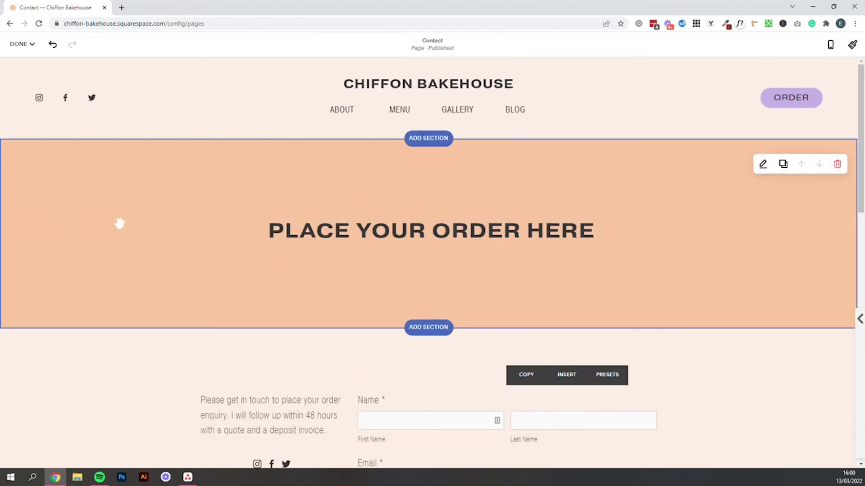
Save the Contact page, then move it into Main Navigation and back to Not Linked.
click(17, 44)
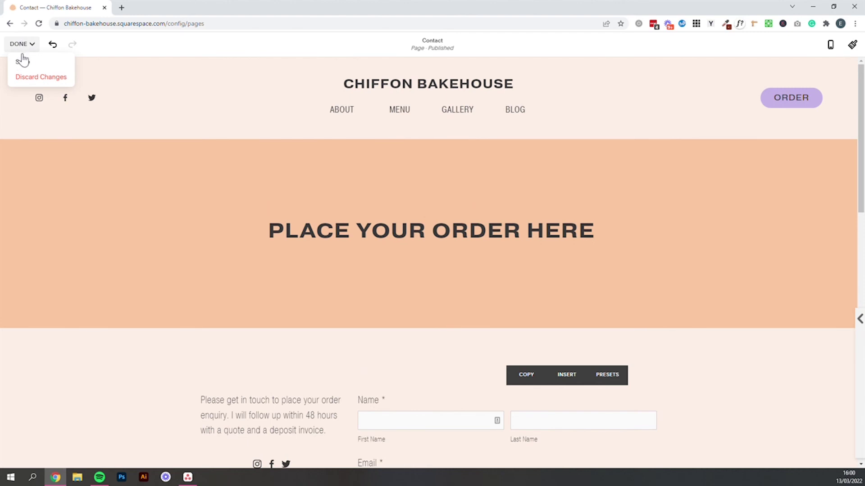
click(33, 64)
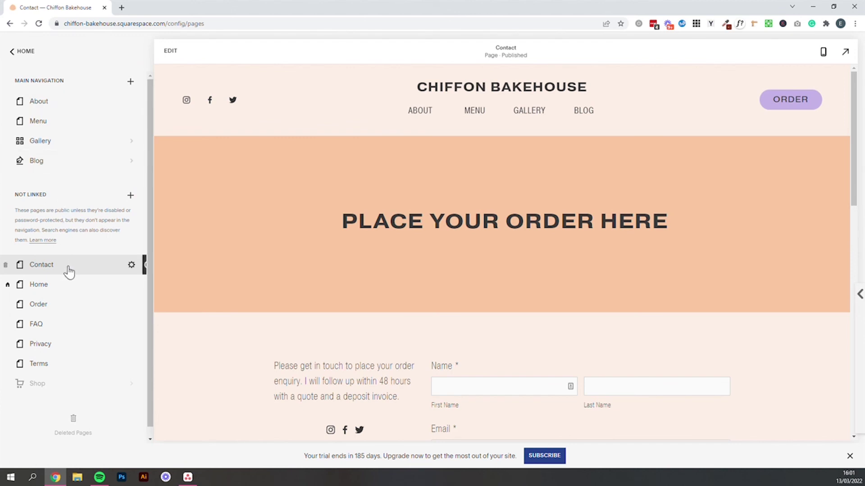
drag(77, 274, 95, 193)
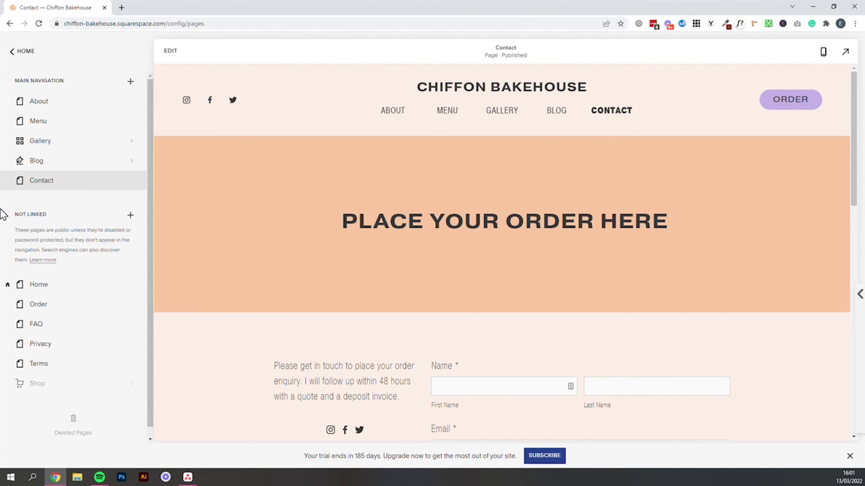
drag(79, 185, 83, 264)
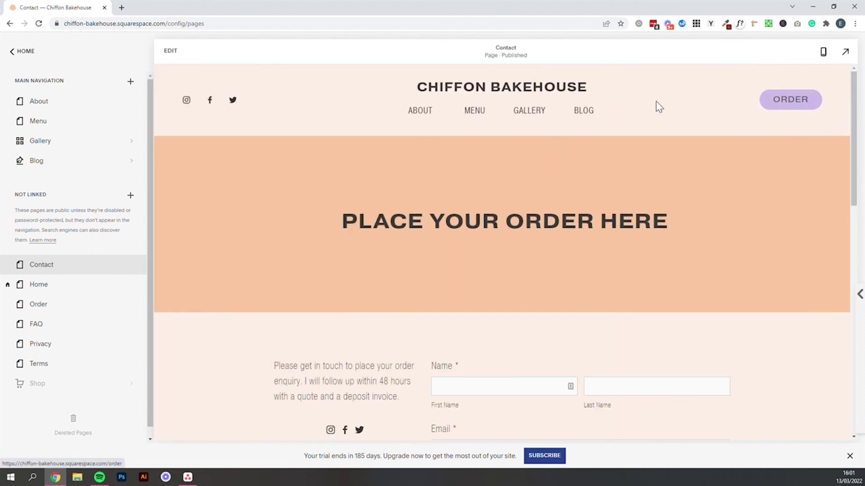
Open the site header's element settings and toggle the header button off and on.
click(166, 52)
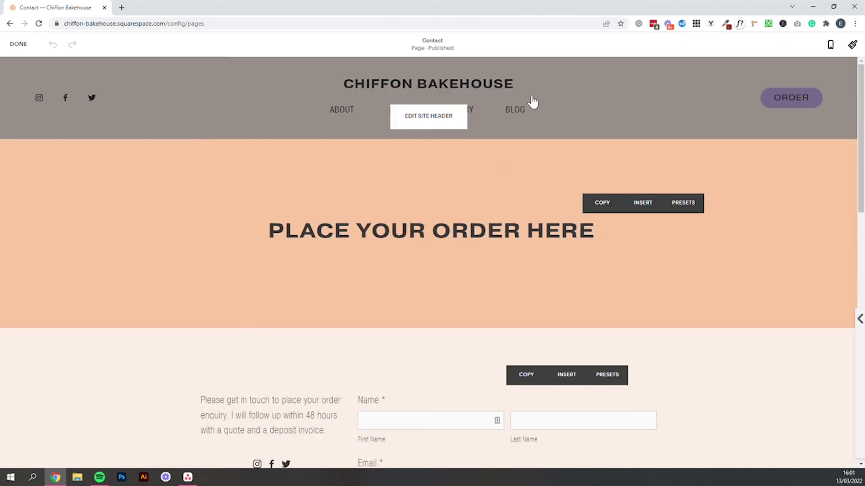
click(435, 114)
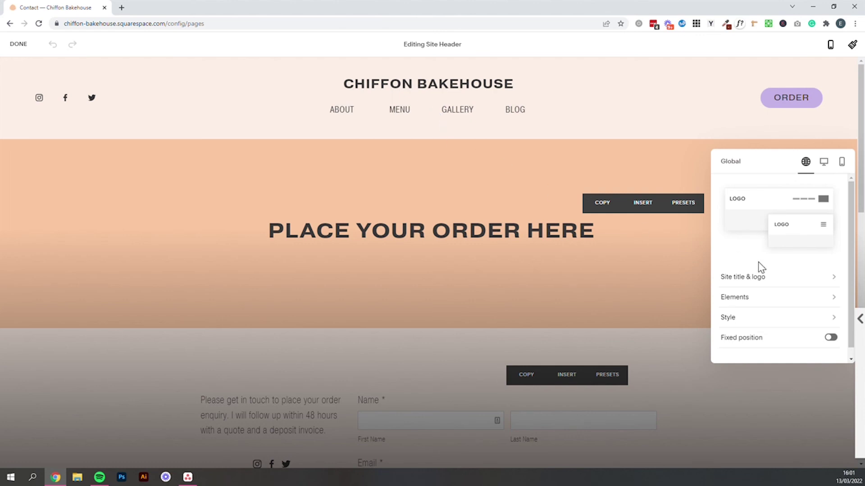
click(769, 301)
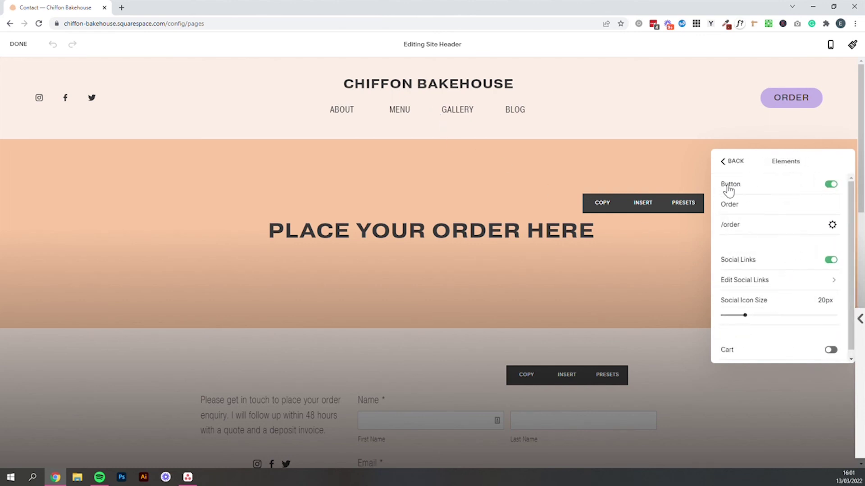
click(801, 189)
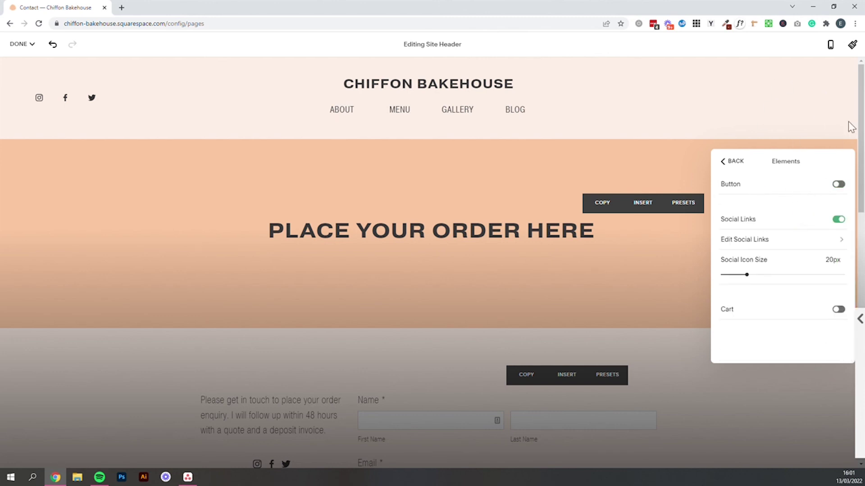
click(812, 190)
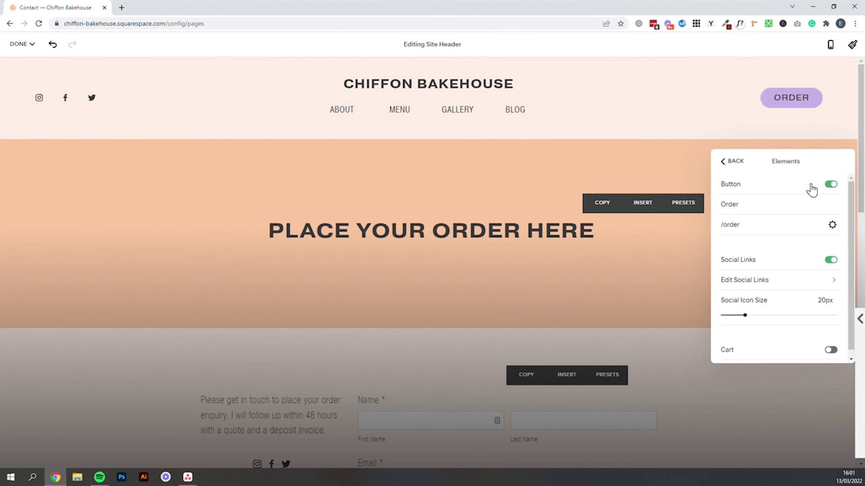
Rename the header button from Order to 'Contact' and link it to /contact.
click(739, 204)
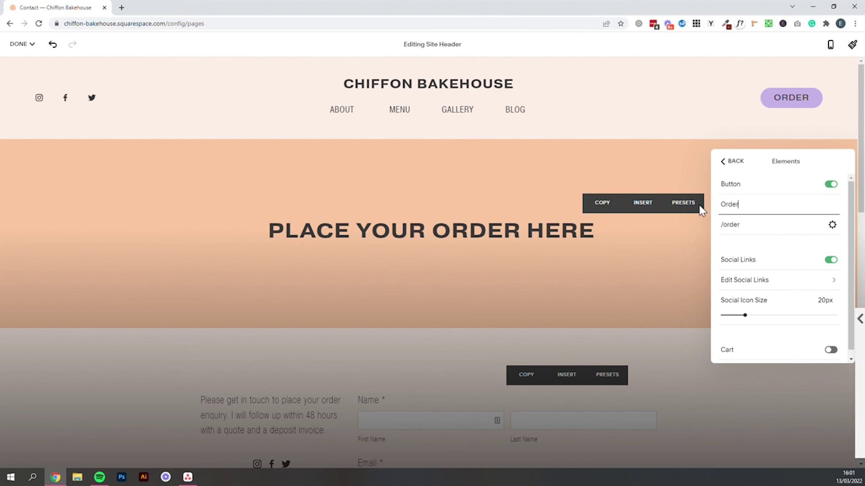
double_click(731, 204)
text(Contact)
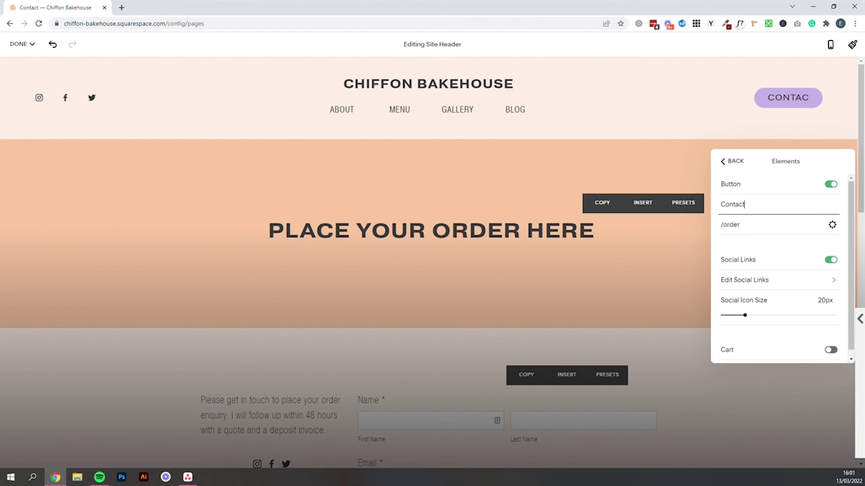
click(739, 225)
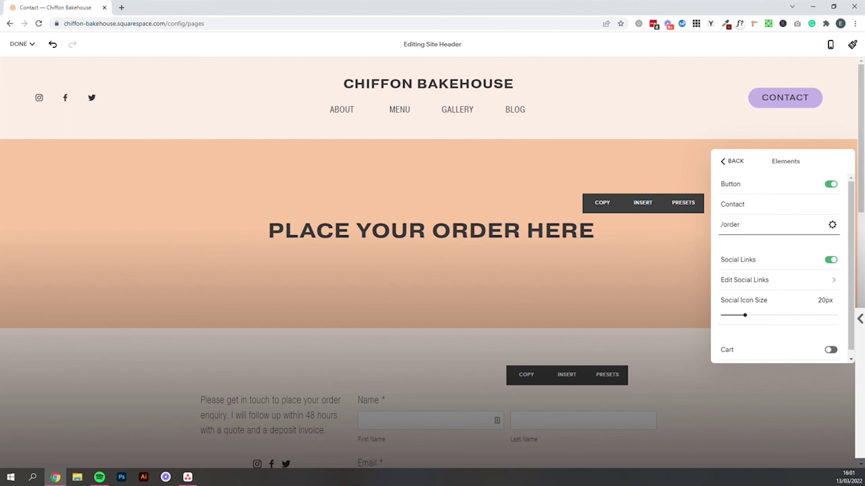
key(BackSpace)
key(BackSpace)
key(BackSpace)
key(BackSpace)
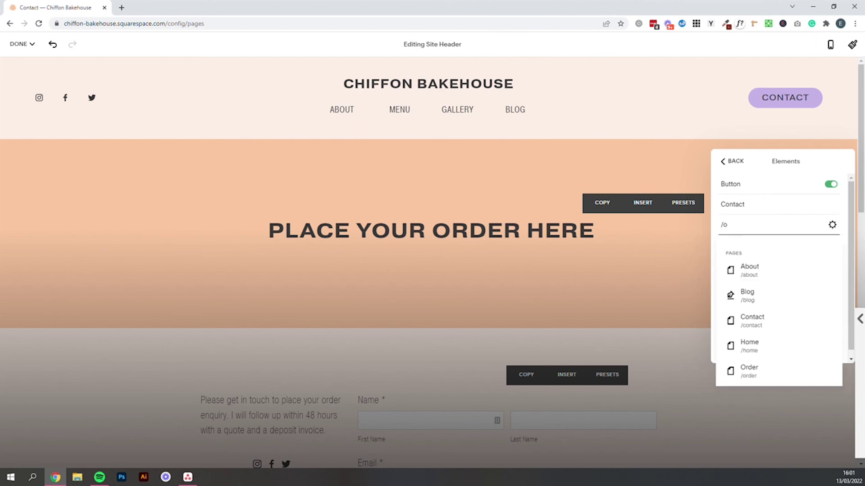
key(BackSpace)
key(BackSpace)
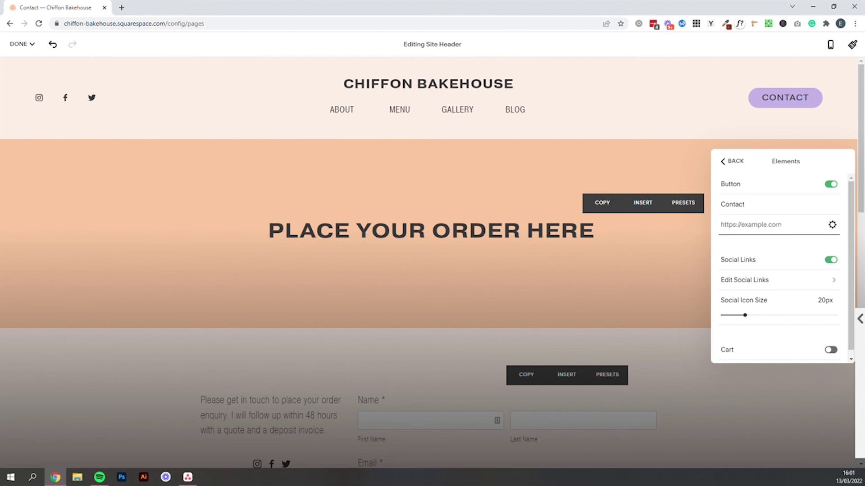
text(/)
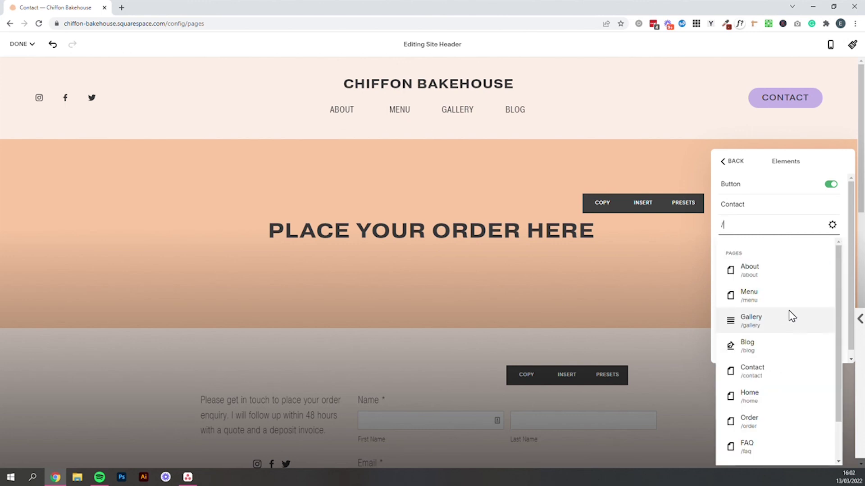
scroll(791, 316, down, 1)
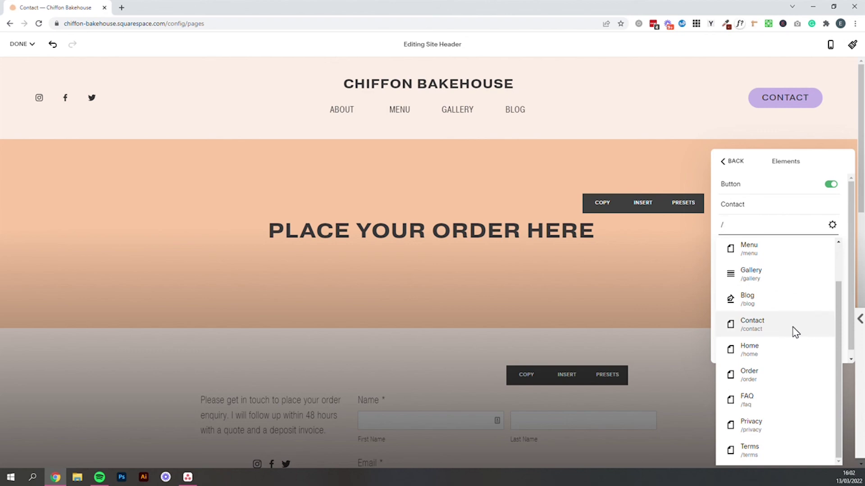
click(795, 332)
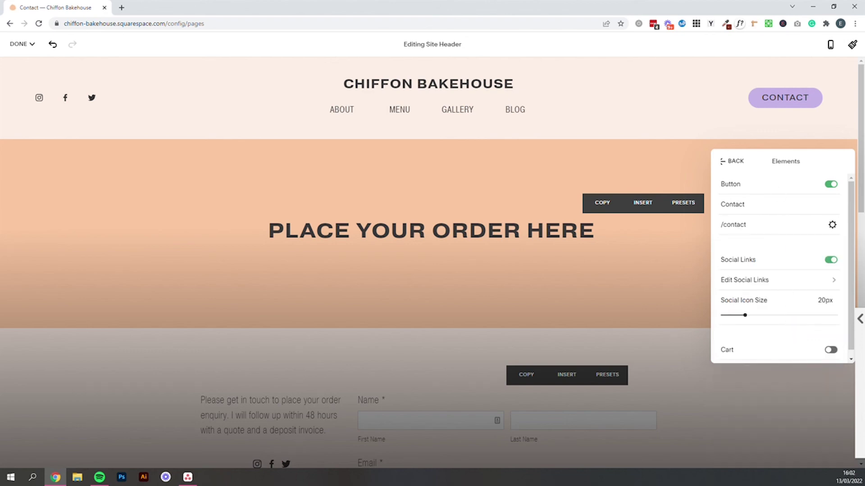
click(739, 166)
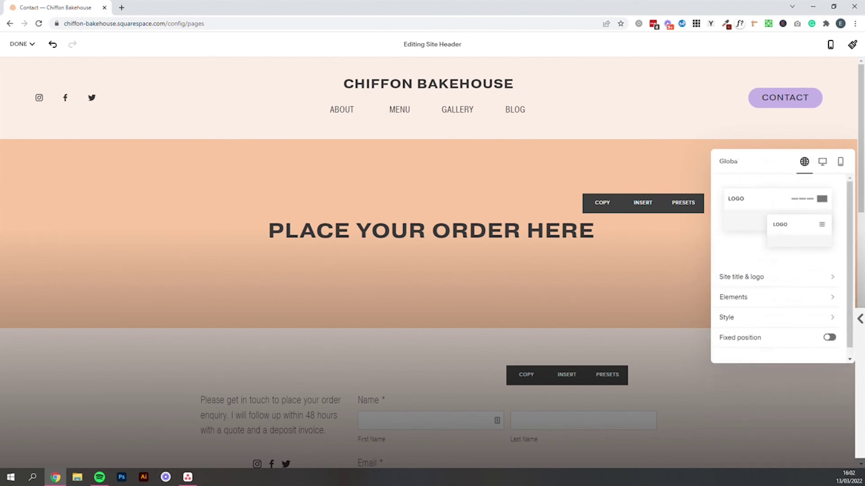
Finish the site header edits and save the page.
click(662, 167)
click(18, 44)
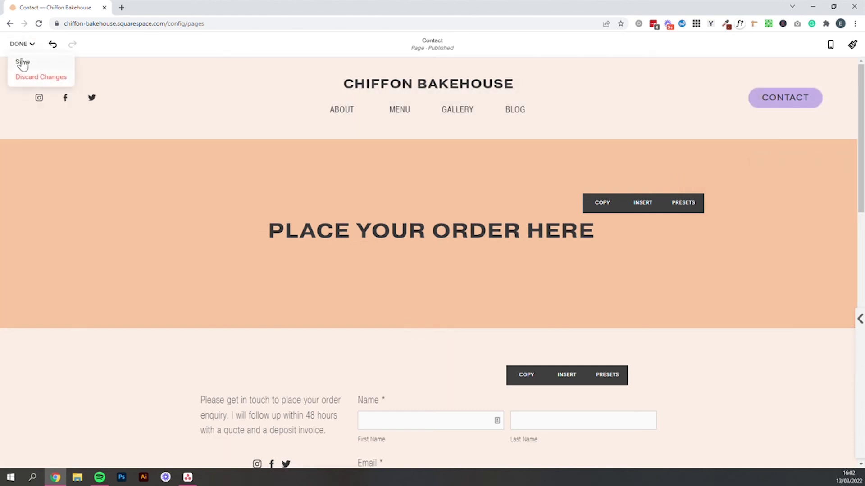
click(28, 61)
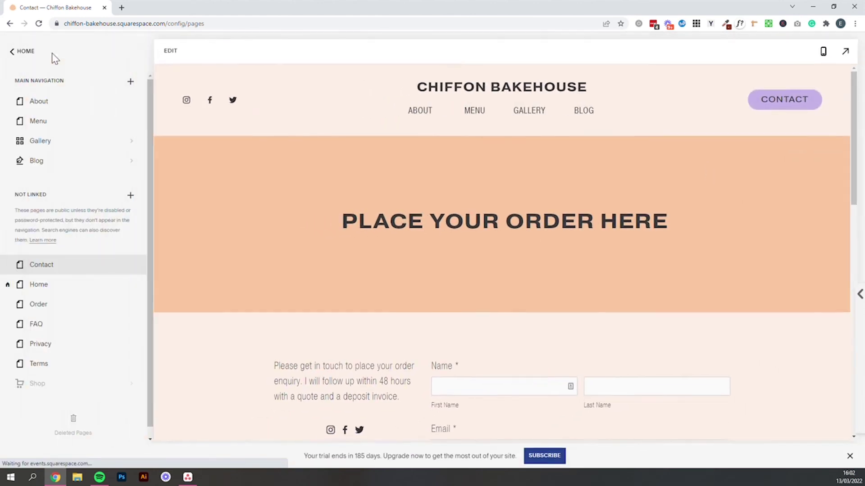